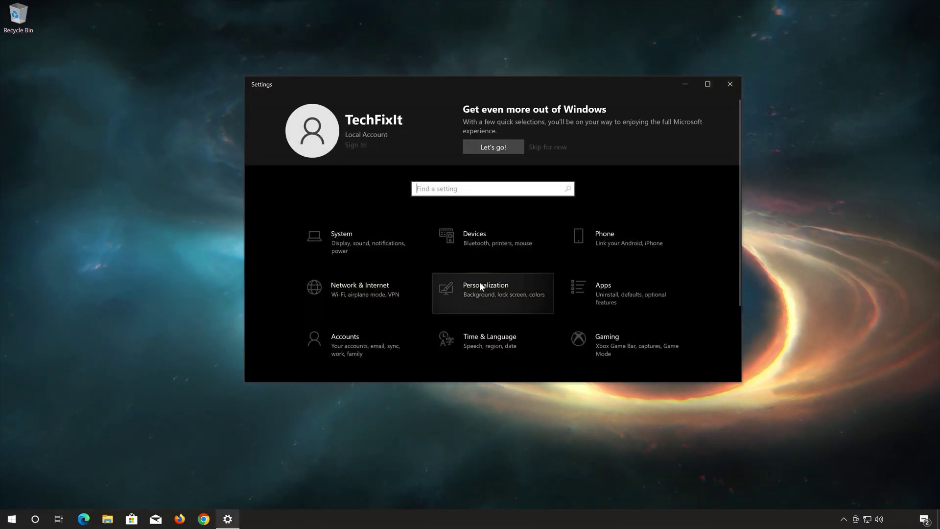
Open the list of additional troubleshooters in the Troubleshoot section of Update & Security.
{"action": "scroll", "coordinate": [482, 288], "scroll_direction": "down", "scroll_amount": 3}
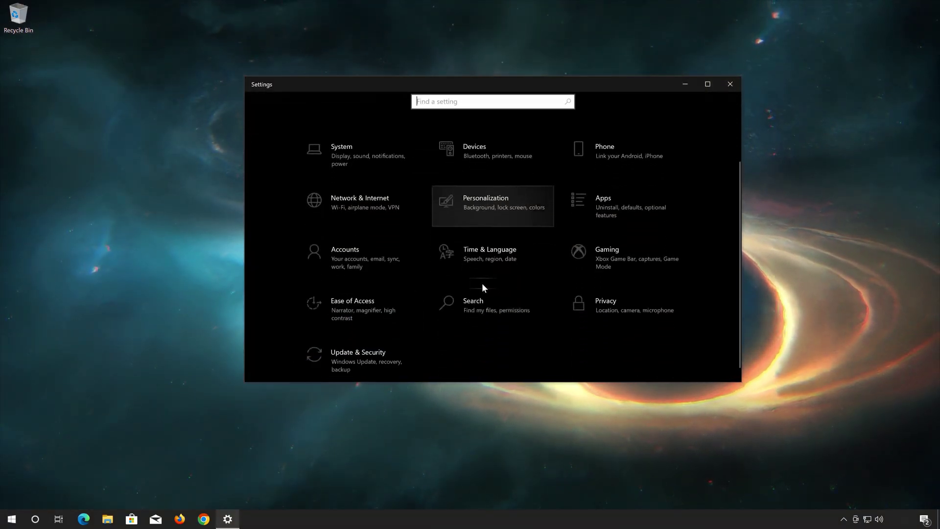
{"action": "left_click", "coordinate": [373, 353]}
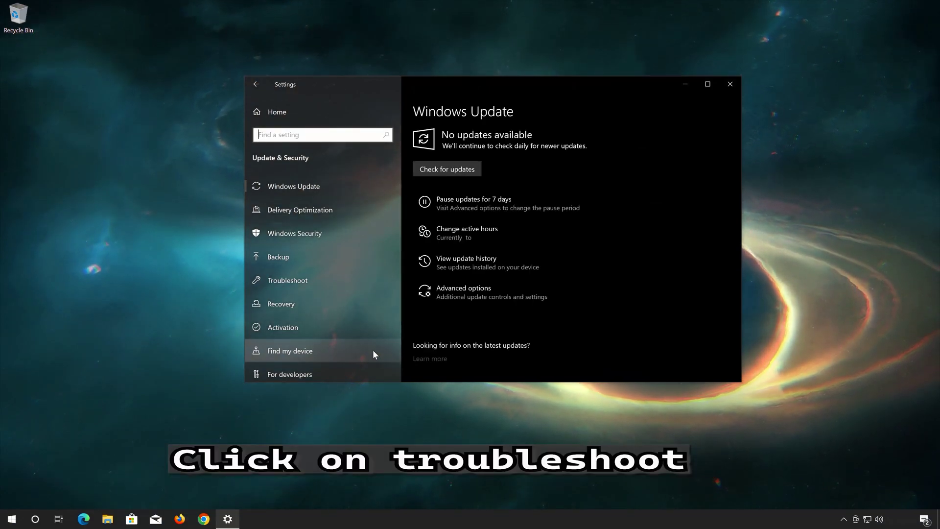
{"action": "left_click", "coordinate": [338, 283]}
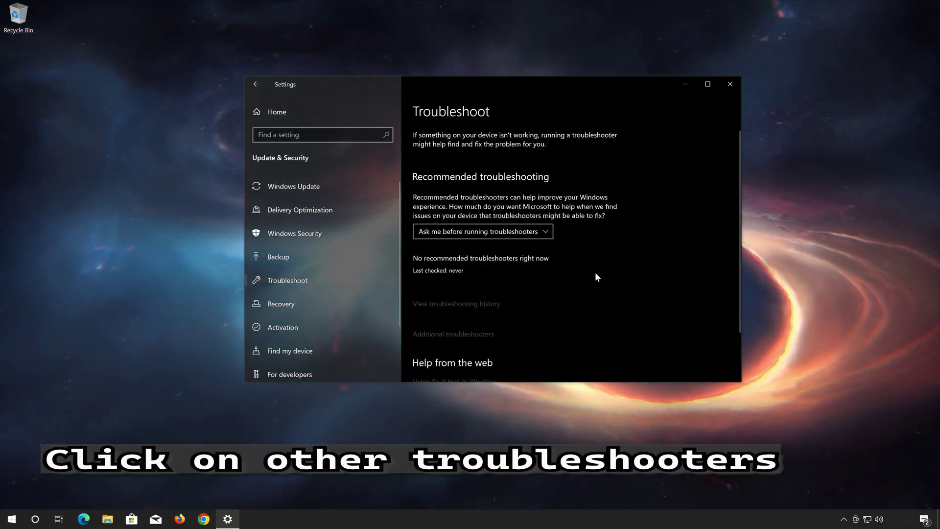
{"action": "scroll", "coordinate": [594, 273], "scroll_direction": "down", "scroll_amount": 2}
{"action": "scroll", "coordinate": [597, 274], "scroll_direction": "up", "scroll_amount": 1}
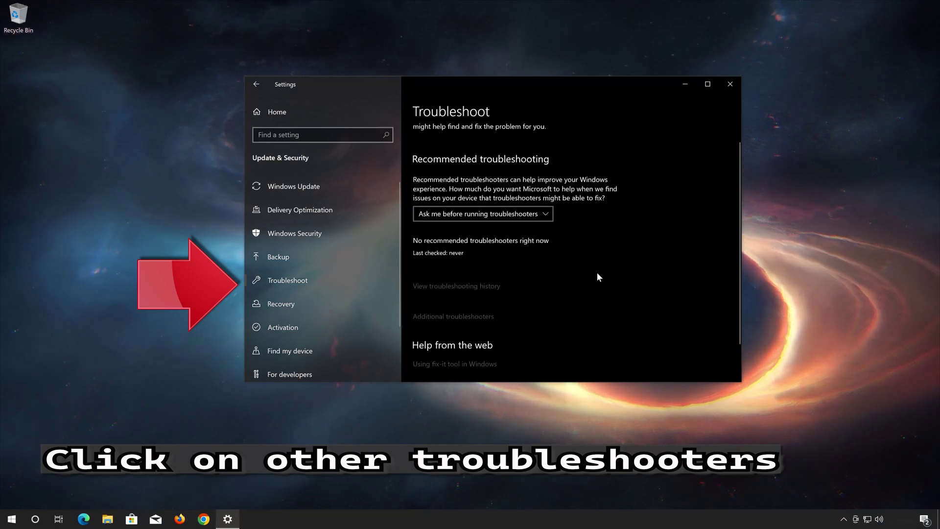
{"action": "scroll", "coordinate": [596, 274], "scroll_direction": "down", "scroll_amount": 1}
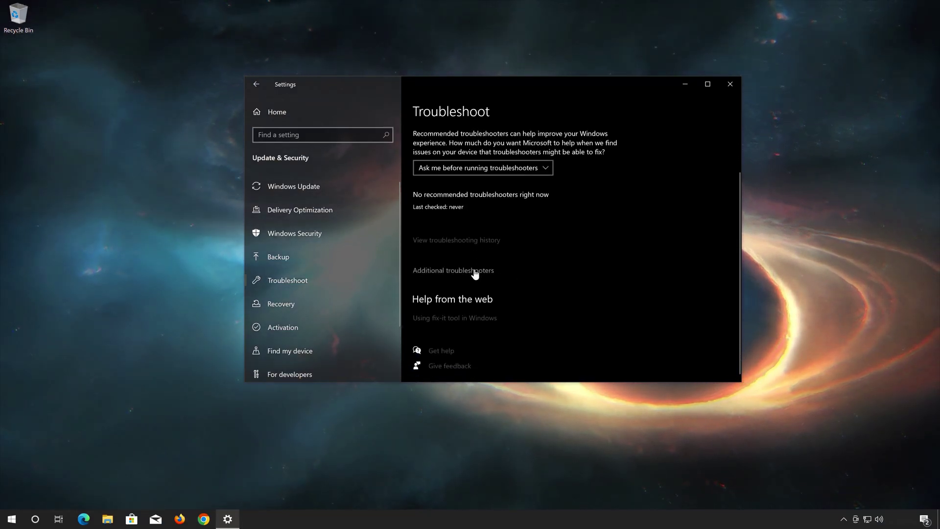
{"action": "left_click", "coordinate": [475, 271]}
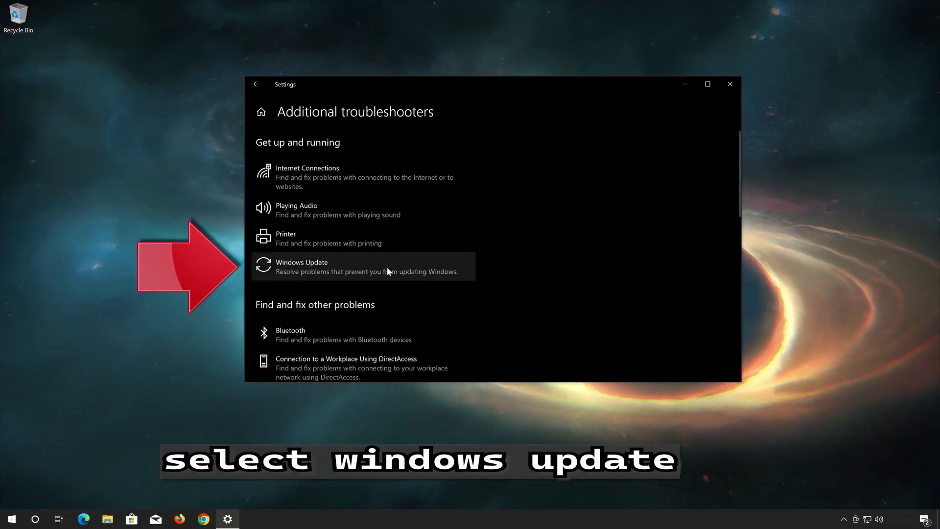
Run the Windows Update troubleshooter to completion, then close it and the Settings window.
{"action": "left_click", "coordinate": [357, 267]}
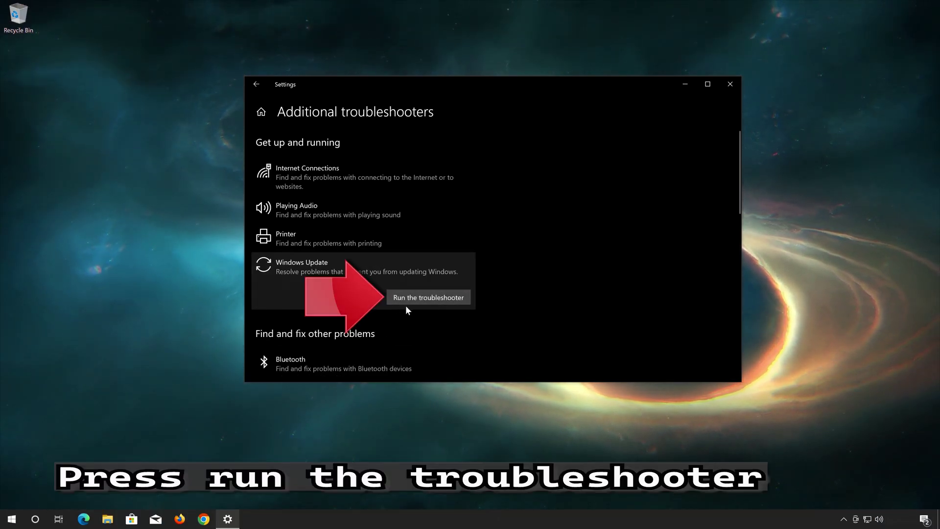
{"action": "left_click", "coordinate": [438, 297]}
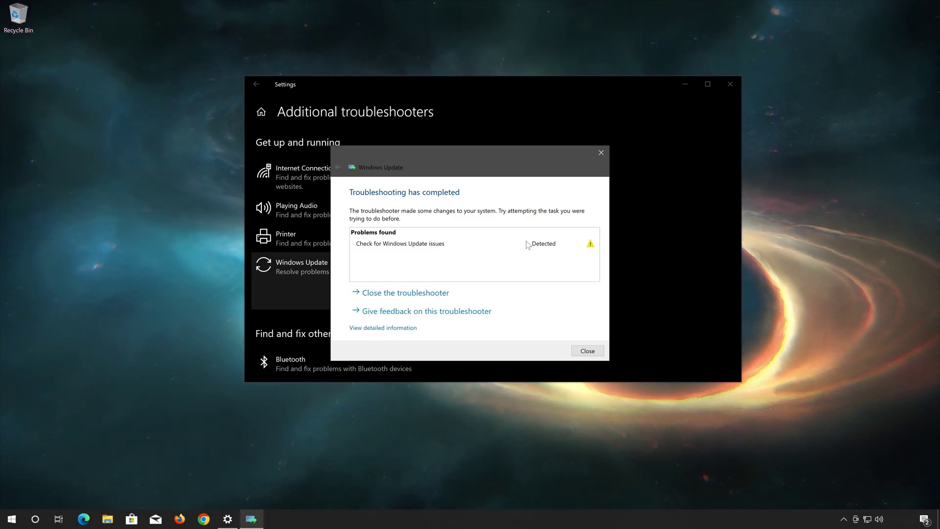
{"action": "left_click", "coordinate": [596, 351]}
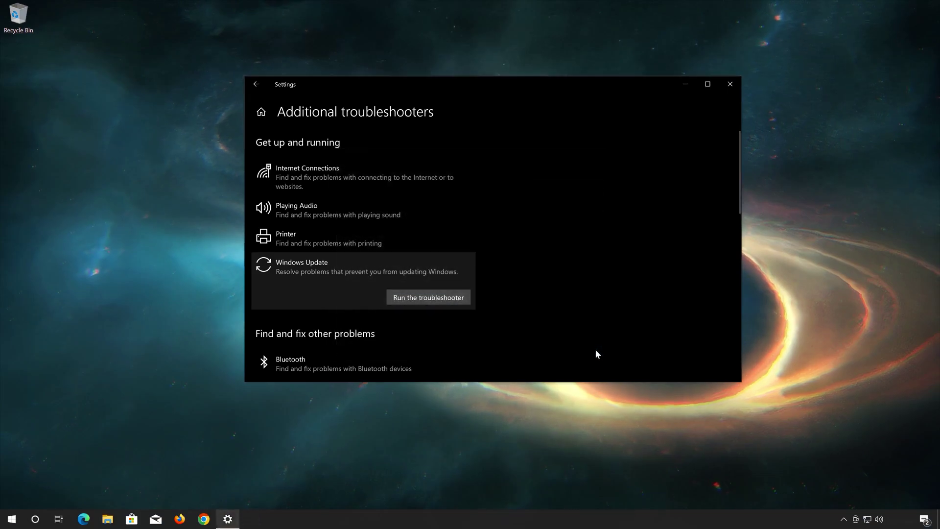
{"action": "left_click", "coordinate": [730, 85]}
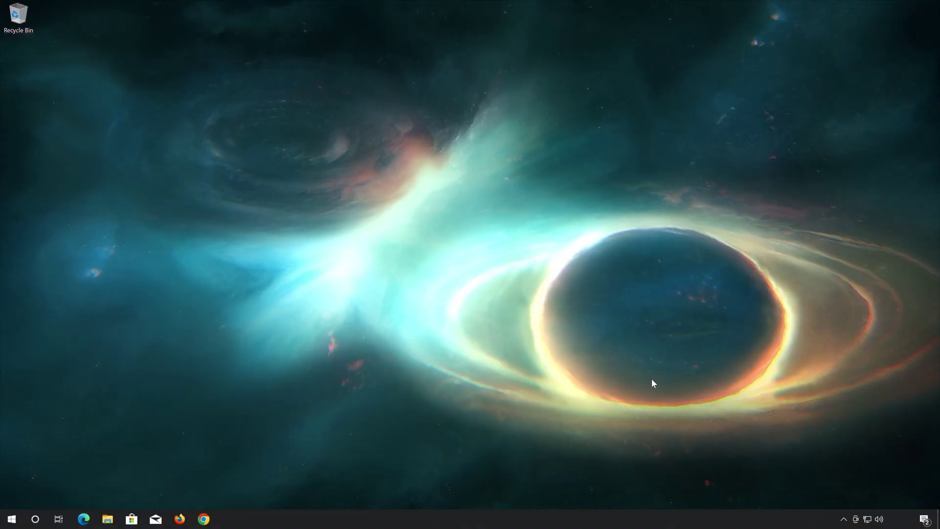
Find Windows PowerShell and launch it as administrator, allowing it to make changes to the device.
{"action": "key", "text": "super"}
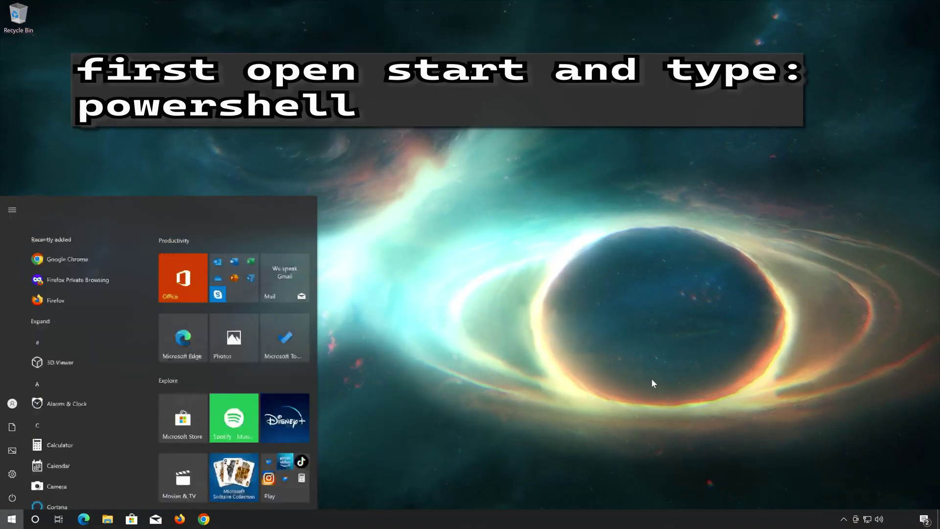
{"action": "type", "text": "poweershell"}
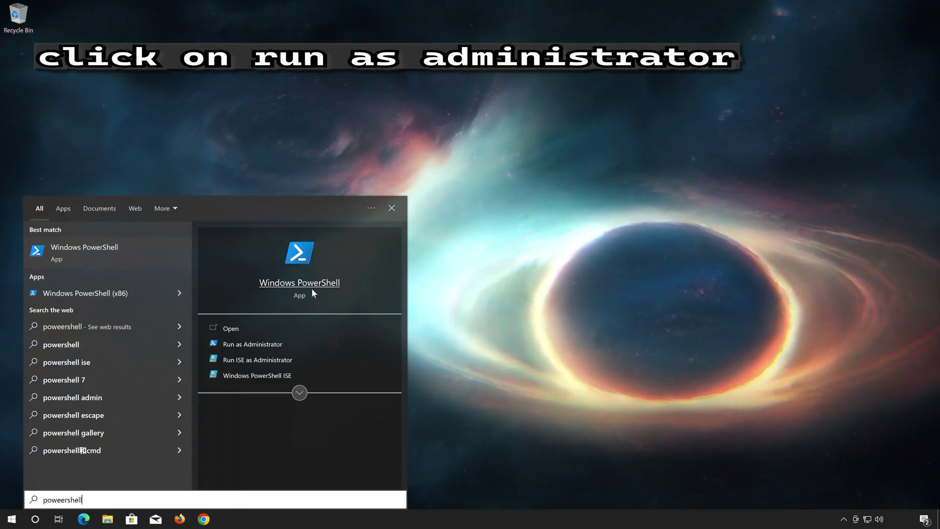
{"action": "left_click", "coordinate": [277, 344]}
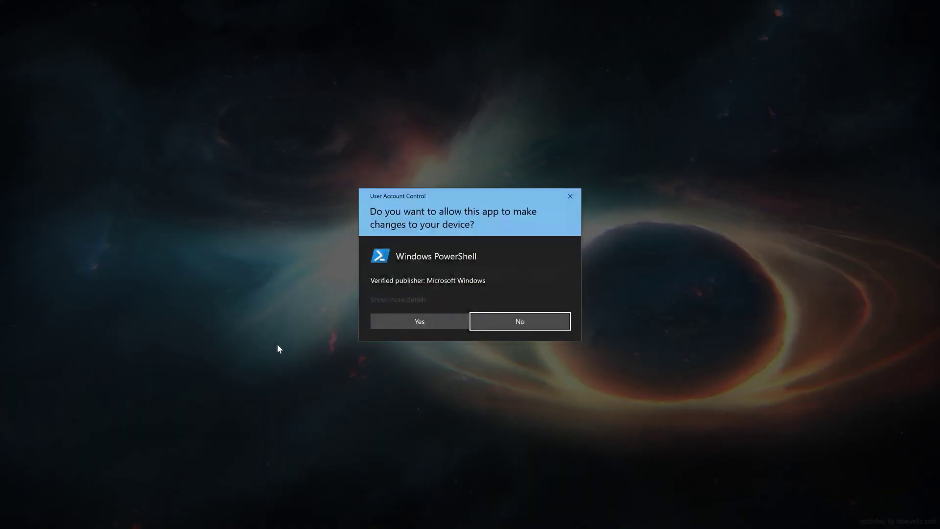
{"action": "left_click", "coordinate": [427, 321]}
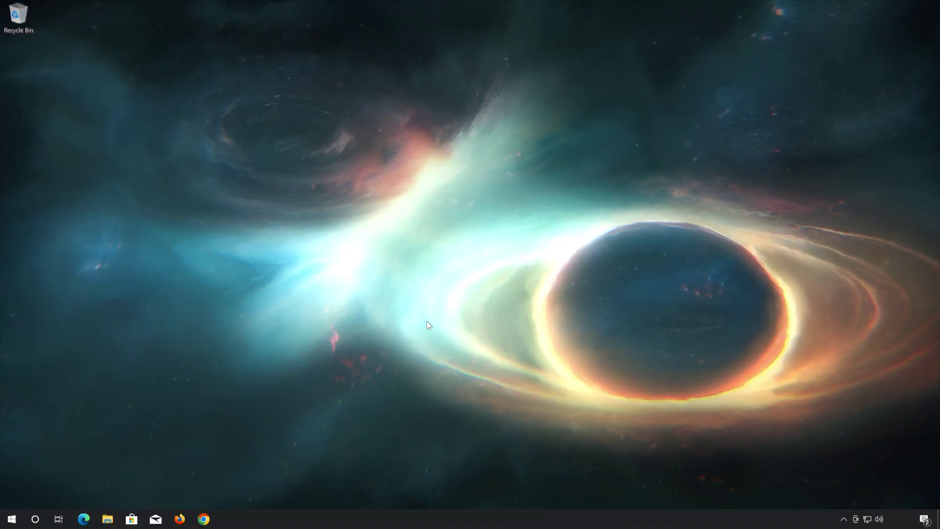
Shrink the PowerShell window and place it near the middle of the desktop.
{"action": "left_click_drag", "start_coordinate": [278, 83], "coordinate": [486, 64]}
{"action": "left_click_drag", "start_coordinate": [285, 49], "coordinate": [278, 139]}
{"action": "left_click_drag", "start_coordinate": [348, 146], "coordinate": [348, 112]}
{"action": "left_click_drag", "start_coordinate": [266, 105], "coordinate": [260, 117]}
{"action": "left_click_drag", "start_coordinate": [347, 118], "coordinate": [347, 114]}
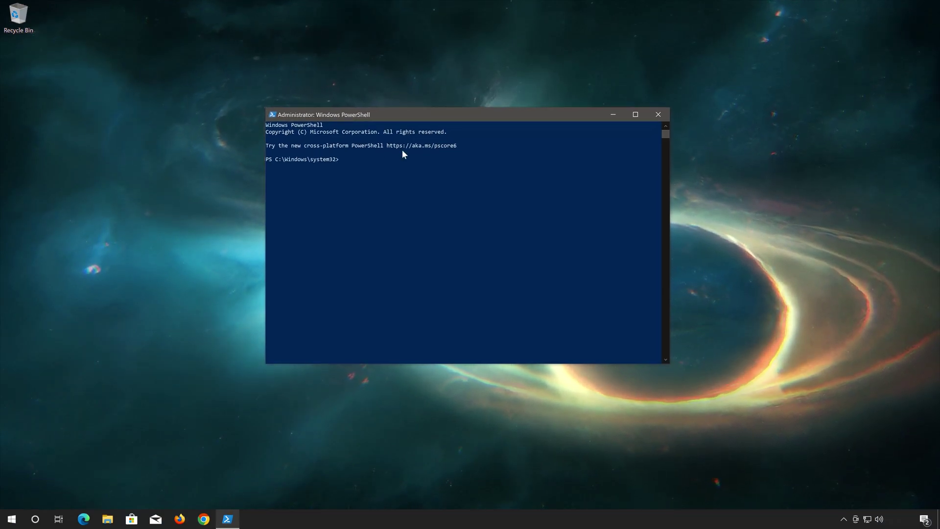
Enter the system file check command sfc /scannow at the PowerShell prompt.
{"action": "left_click", "coordinate": [410, 160]}
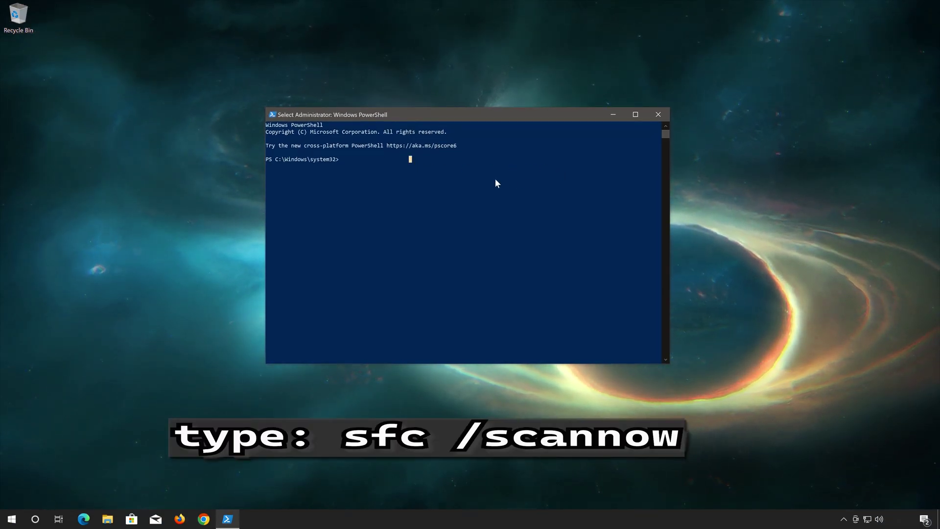
{"action": "type", "text": "s"}
{"action": "type", "text": "fc"}
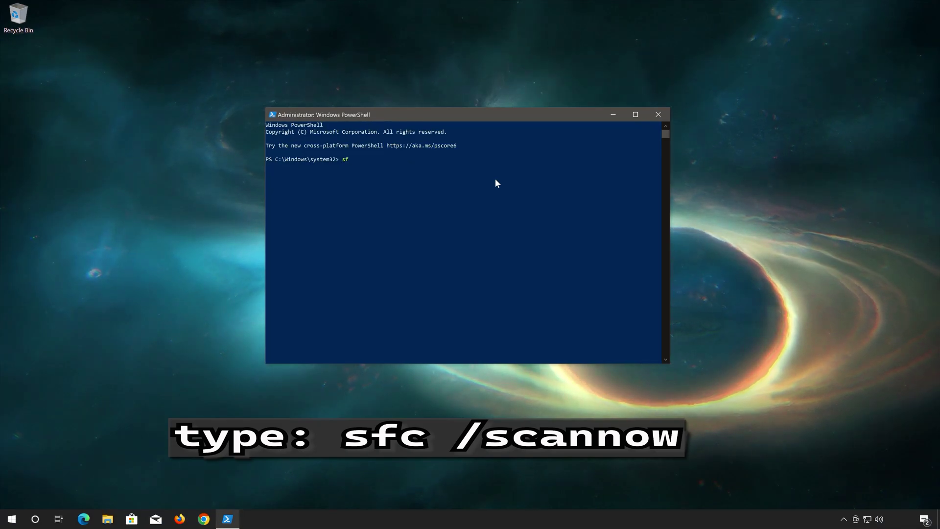
{"action": "type", "text": " /scannow"}
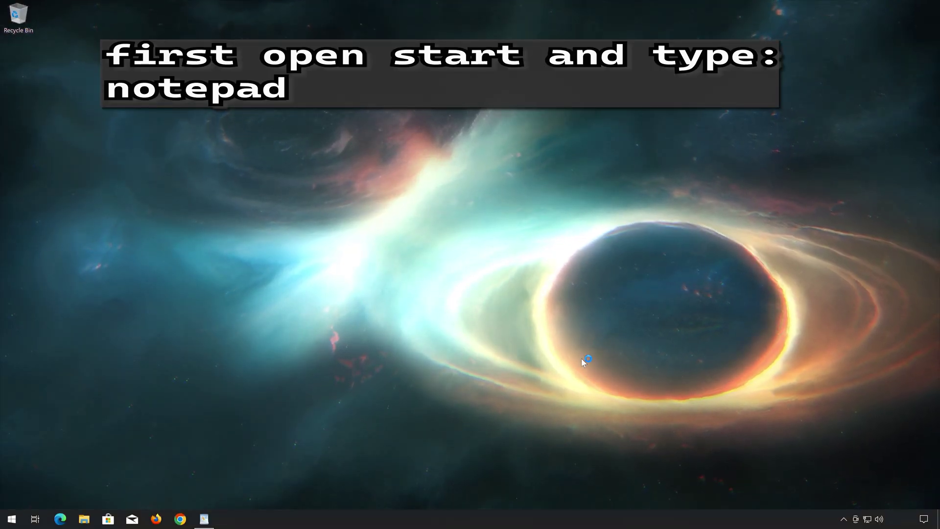
Launch Notepad, then shrink its window and place it near the middle of the desktop.
{"action": "left_click", "coordinate": [11, 519]}
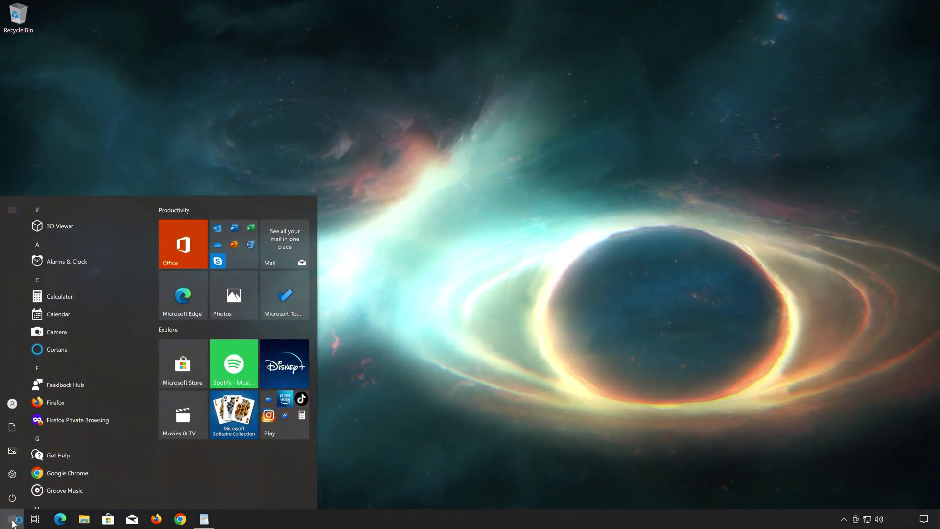
{"action": "type", "text": "notepad"}
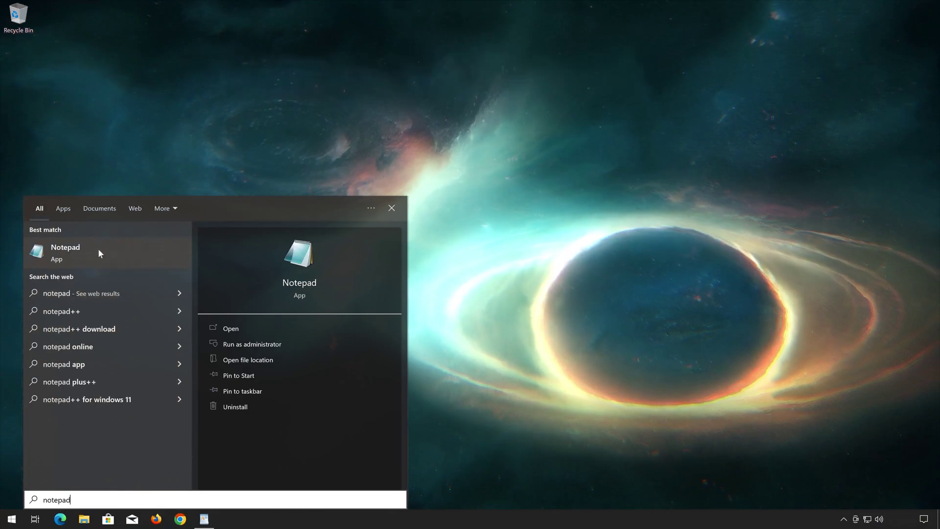
{"action": "left_click", "coordinate": [120, 251]}
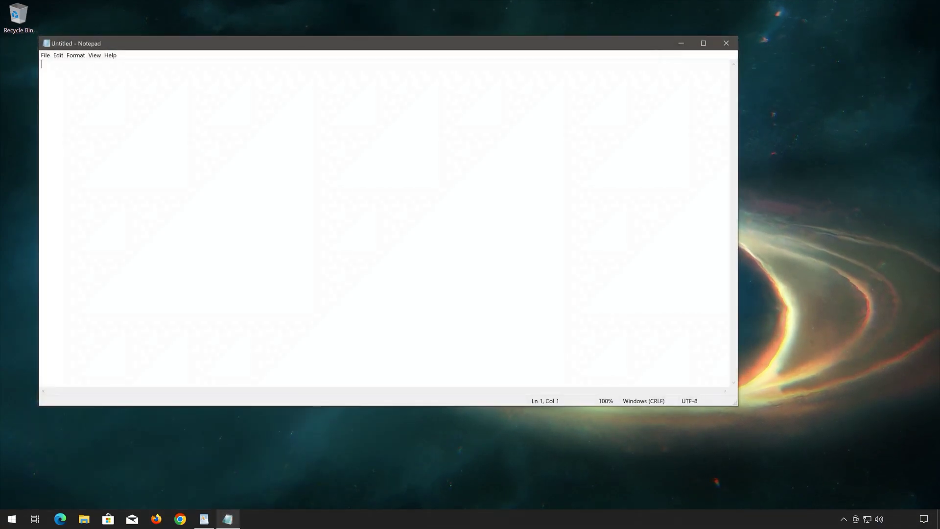
{"action": "left_click_drag", "start_coordinate": [39, 36], "coordinate": [342, 166]}
{"action": "left_click_drag", "start_coordinate": [407, 173], "coordinate": [409, 149]}
Copy all the commands from the WordPad document, from net stop bits to net start cryptsvc, and paste them into the empty Notepad file.
{"action": "left_click", "coordinate": [205, 515]}
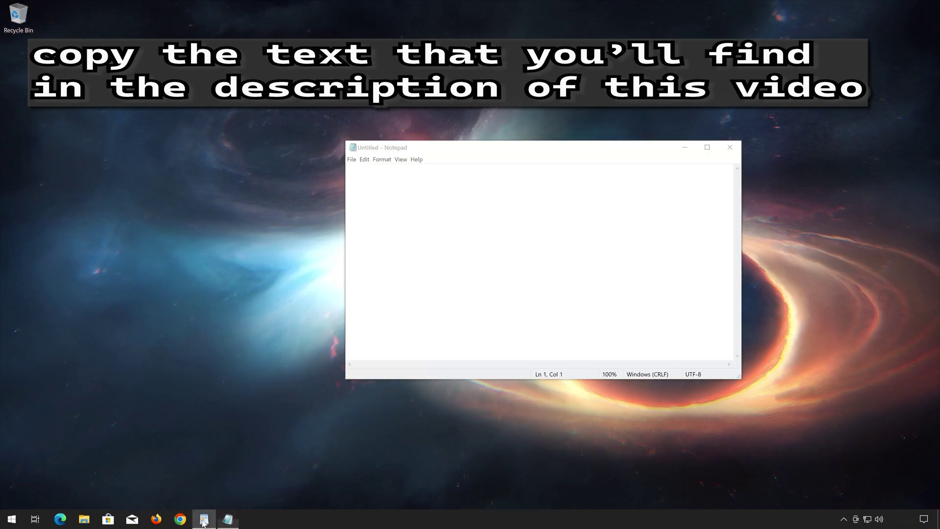
{"action": "left_click_drag", "start_coordinate": [541, 301], "coordinate": [490, 168]}
{"action": "right_click", "coordinate": [499, 176]}
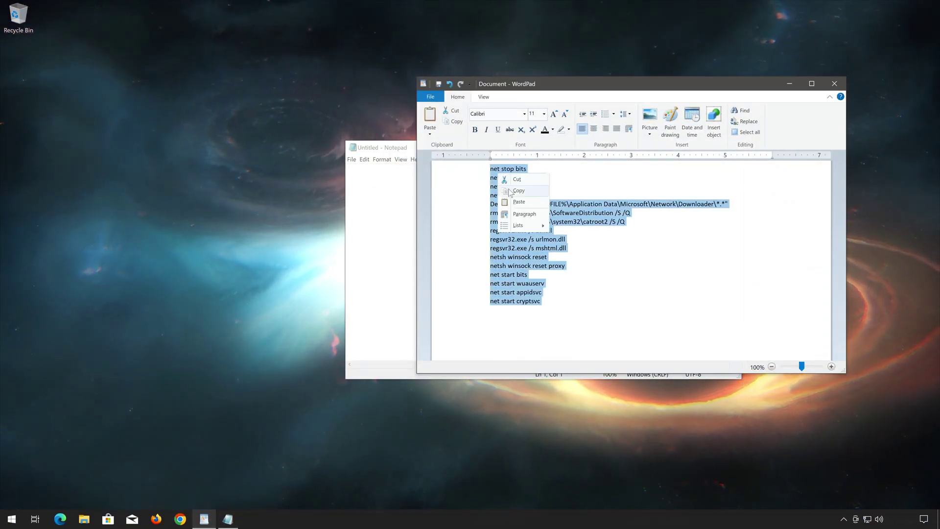
{"action": "left_click", "coordinate": [511, 191]}
{"action": "left_click", "coordinate": [789, 84]}
{"action": "right_click", "coordinate": [450, 185]}
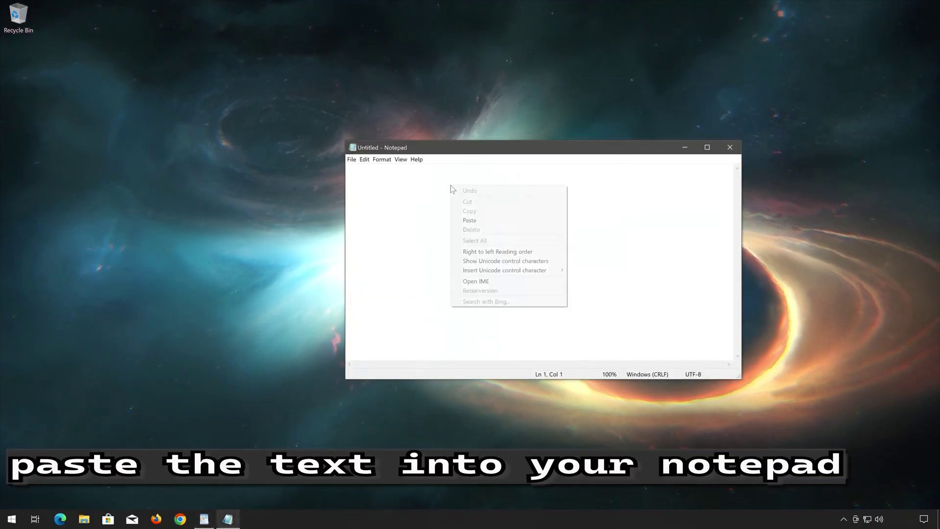
{"action": "left_click", "coordinate": [469, 220]}
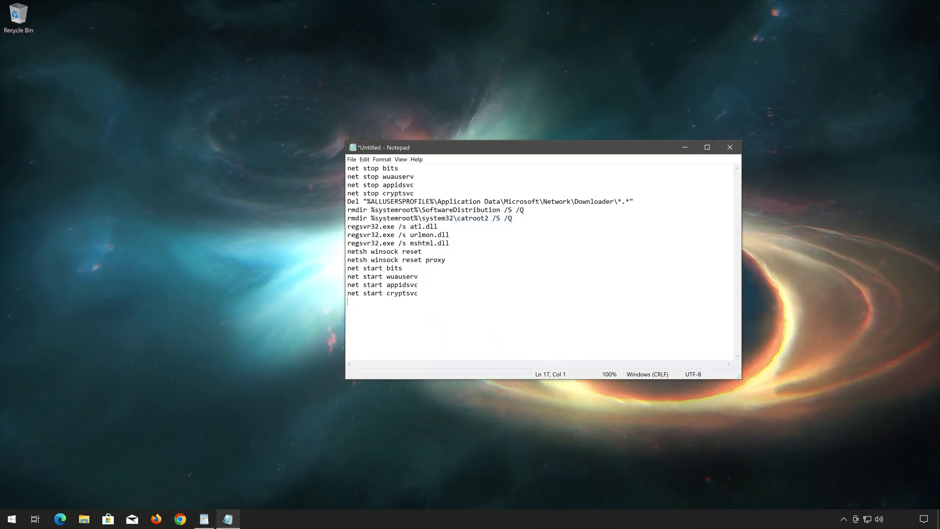
Save the Notepad file to the Desktop as fix.bat with the type All Files, then close Notepad.
{"action": "left_click", "coordinate": [351, 161]}
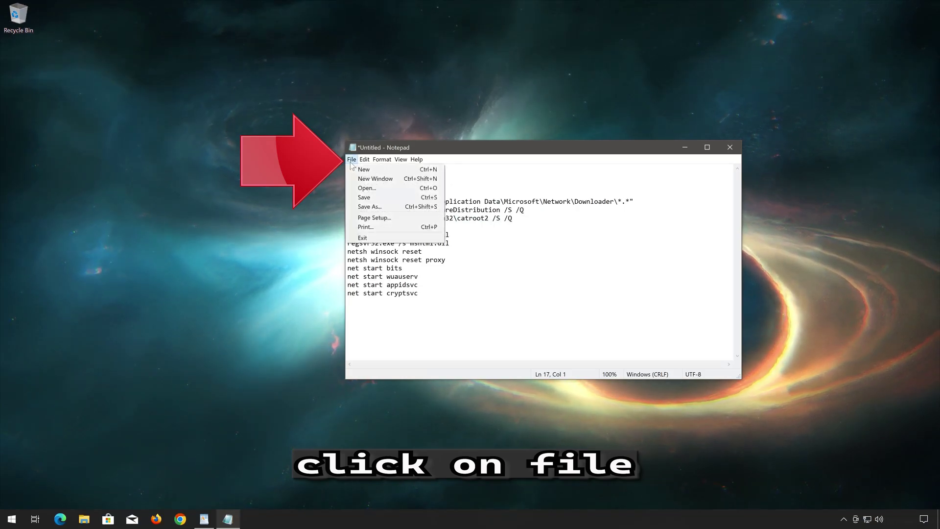
{"action": "left_click", "coordinate": [393, 208]}
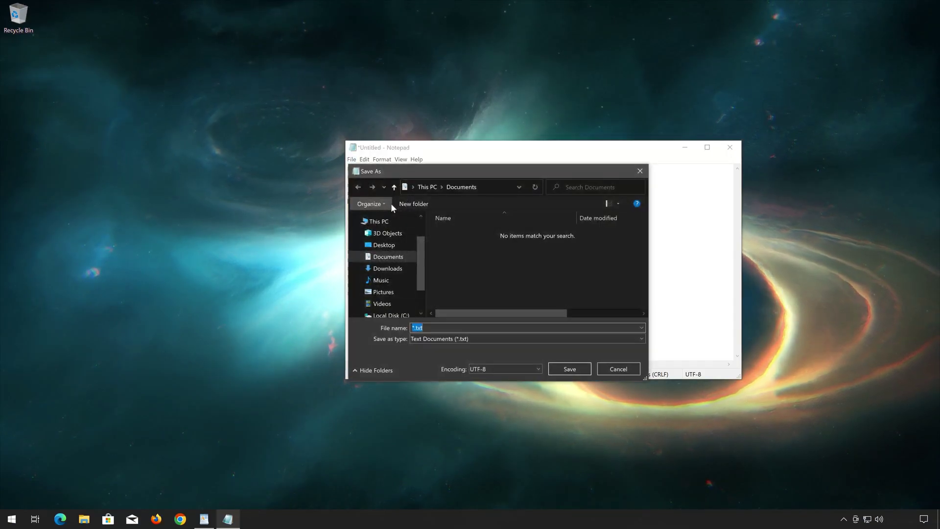
{"action": "left_click", "coordinate": [384, 247]}
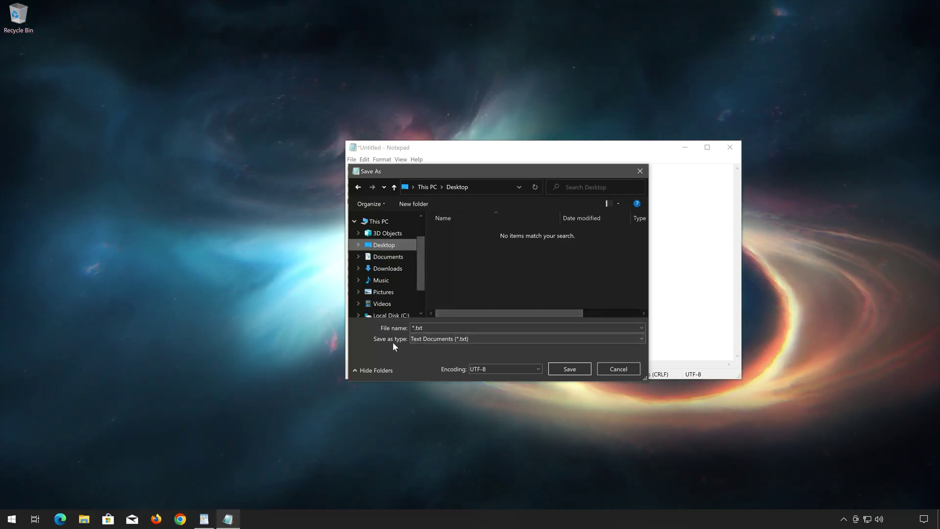
{"action": "left_click", "coordinate": [427, 339]}
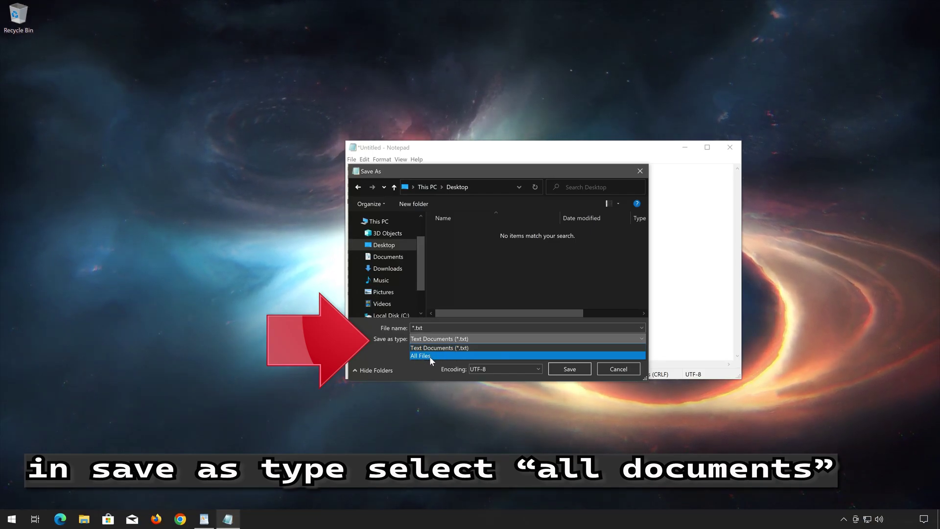
{"action": "left_click", "coordinate": [429, 356]}
{"action": "left_click", "coordinate": [413, 328]}
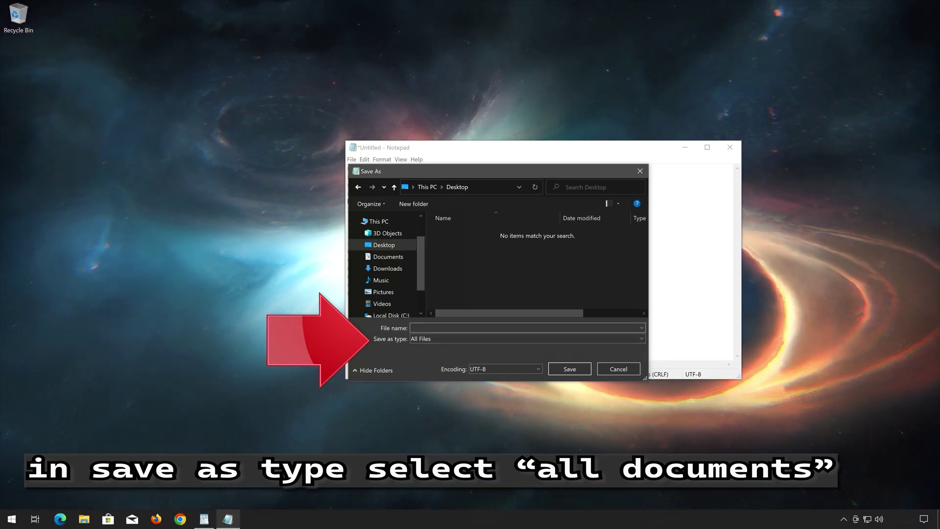
{"action": "type", "text": "fix"}
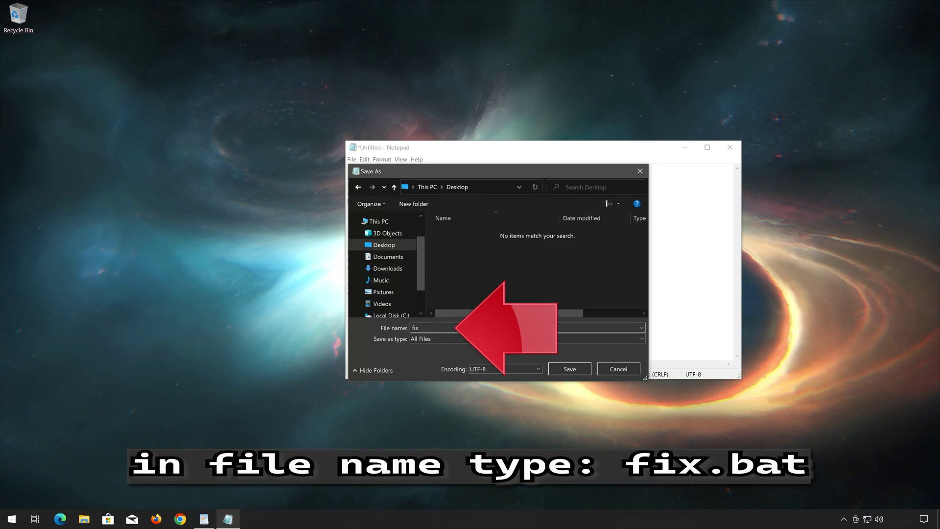
{"action": "type", "text": "bat"}
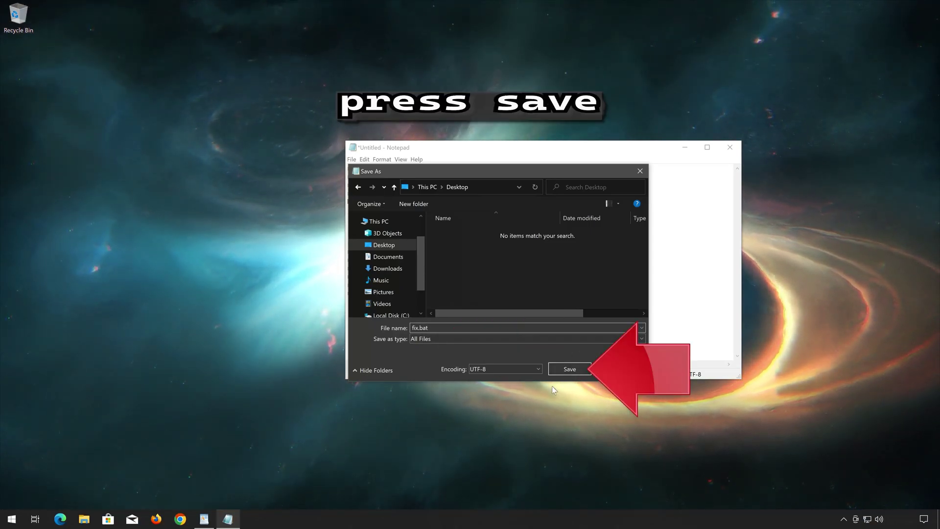
{"action": "left_click", "coordinate": [567, 371]}
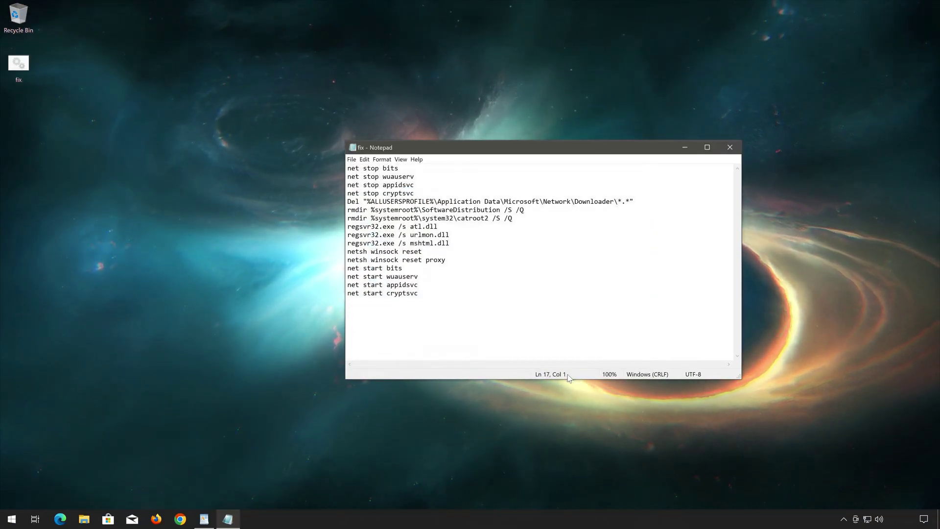
{"action": "left_click", "coordinate": [728, 149]}
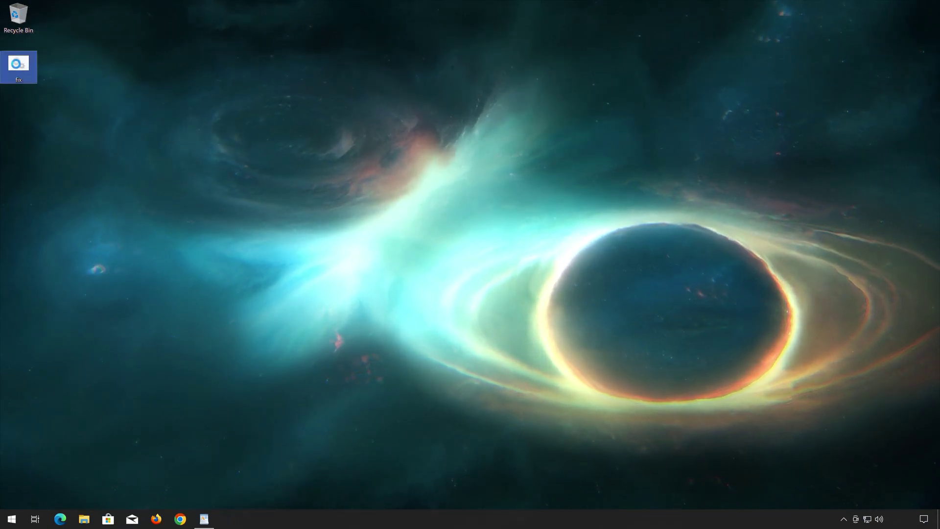
Run the fix batch file from the desktop with administrator rights and answer y to the prompt about deleting the Downloader files.
{"action": "right_click", "coordinate": [17, 66]}
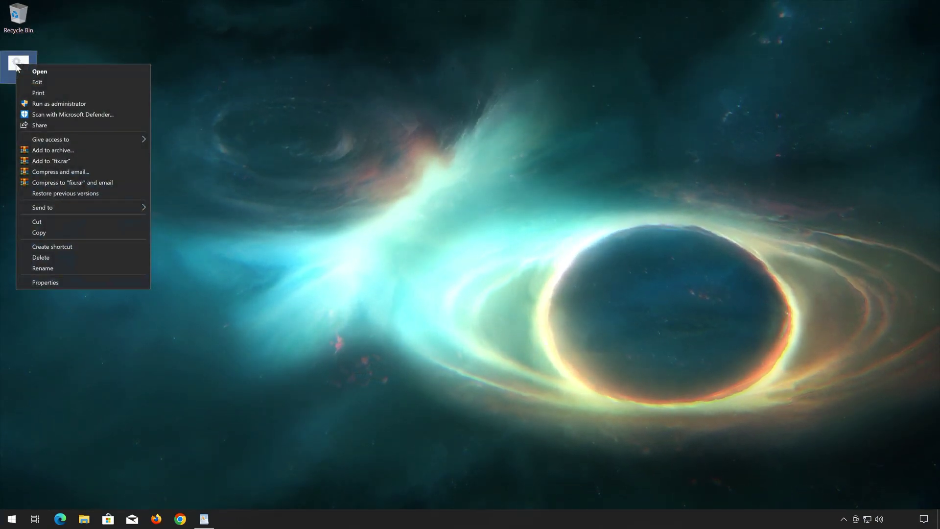
{"action": "left_click", "coordinate": [71, 103]}
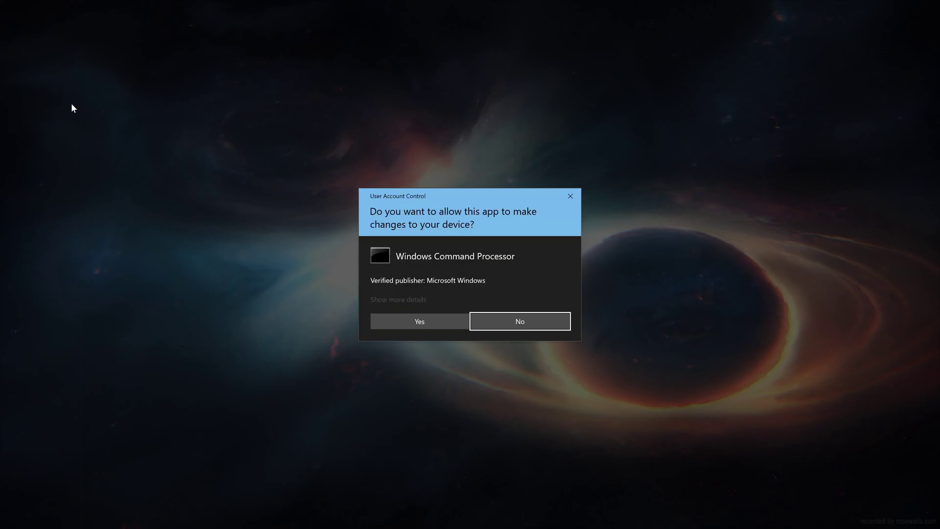
{"action": "left_click", "coordinate": [419, 322]}
{"action": "key", "text": "ctrl+v"}
{"action": "key", "text": "Return"}
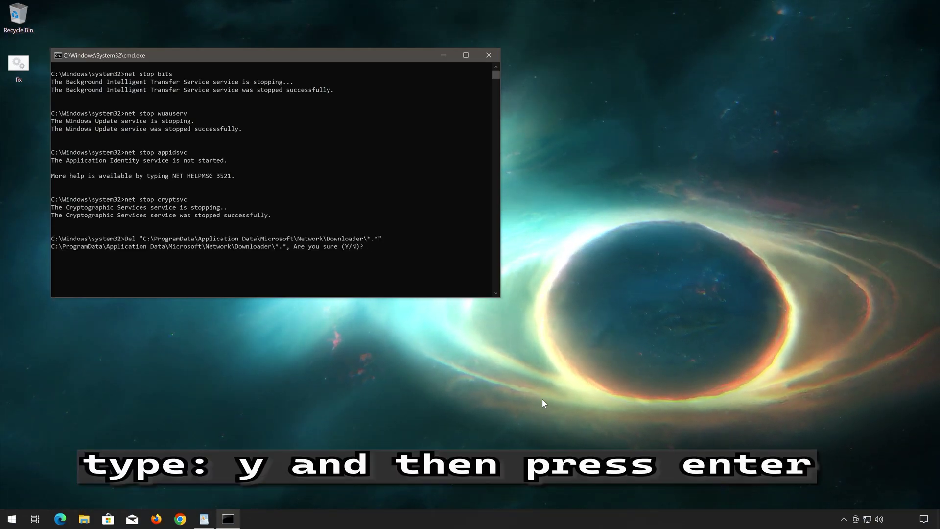
{"action": "type", "text": "y"}
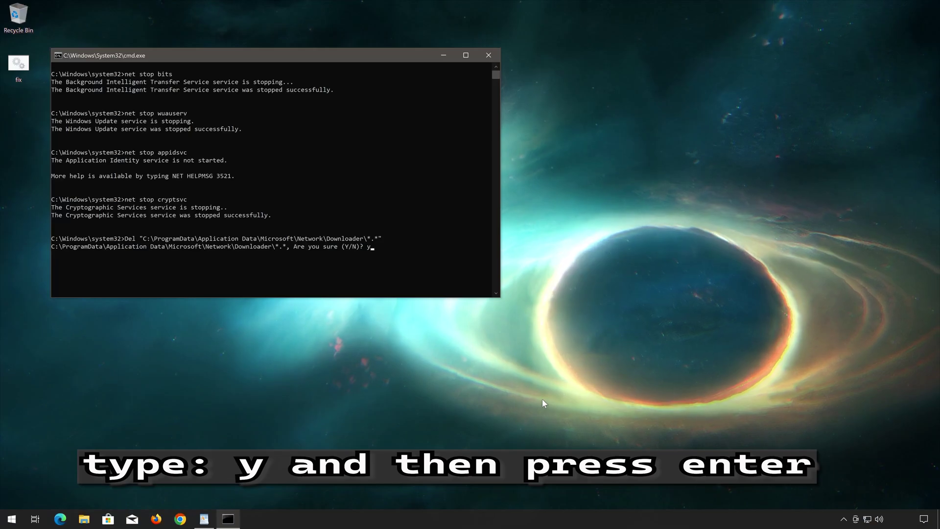
{"action": "key", "text": "Return"}
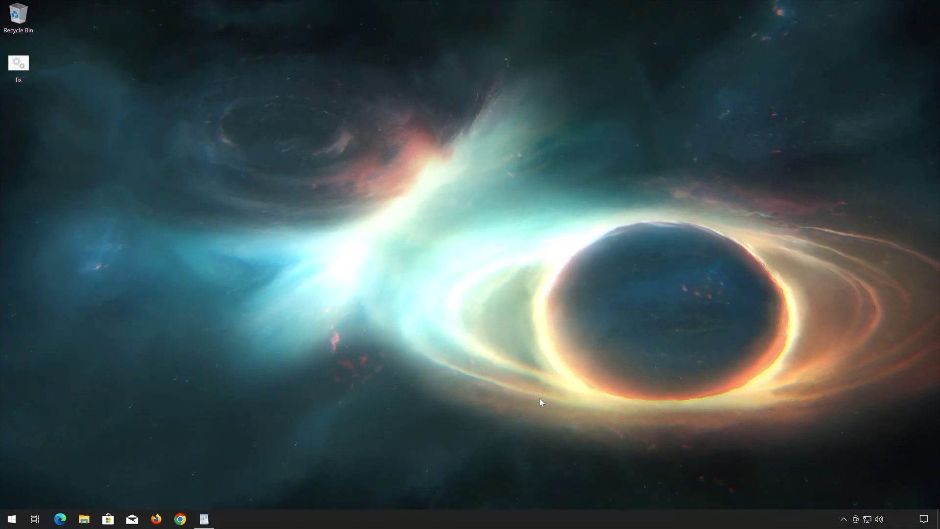
Restart the computer.
{"action": "left_click", "coordinate": [3, 521]}
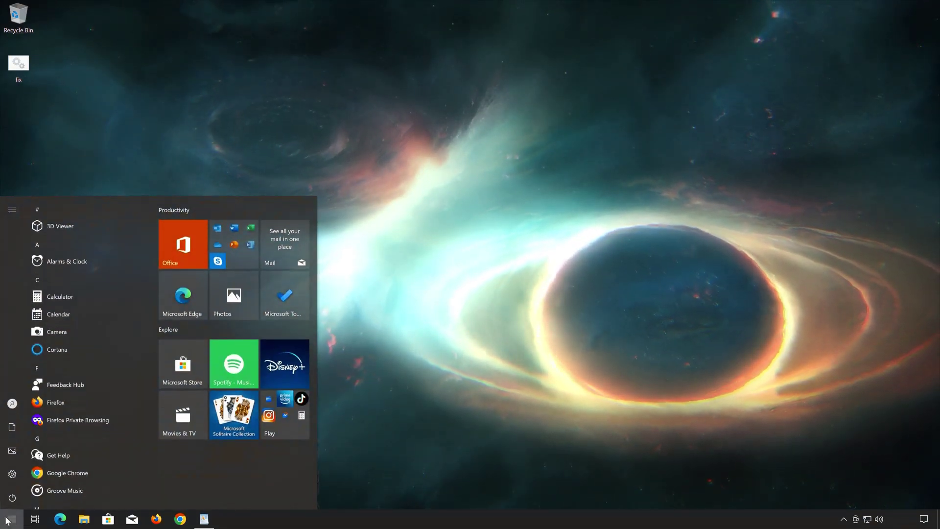
{"action": "left_click", "coordinate": [12, 497]}
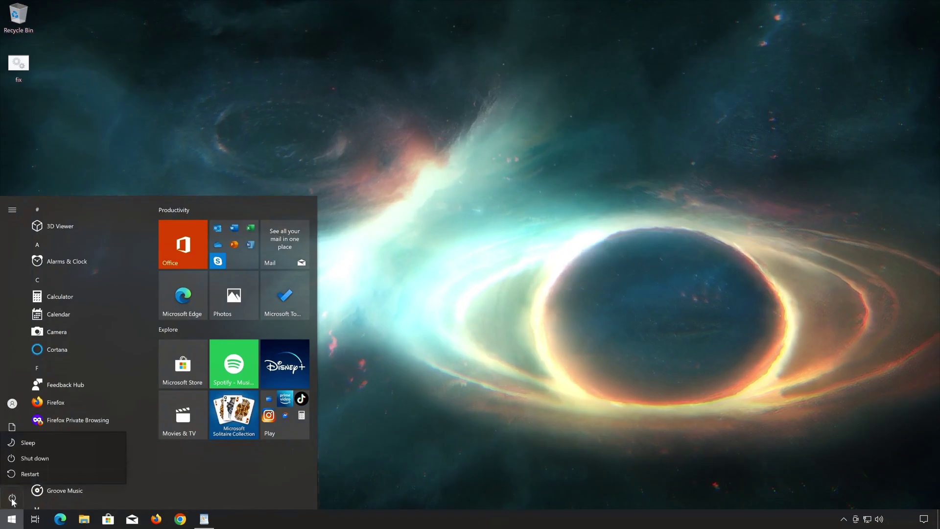
{"action": "left_click", "coordinate": [30, 473]}
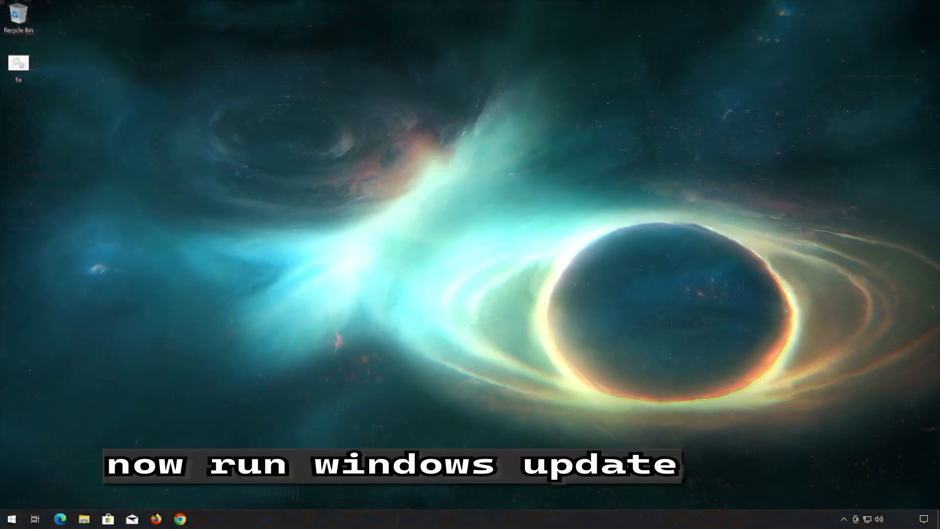
Open the Update & Security section of Windows Settings.
{"action": "left_click", "coordinate": [12, 519]}
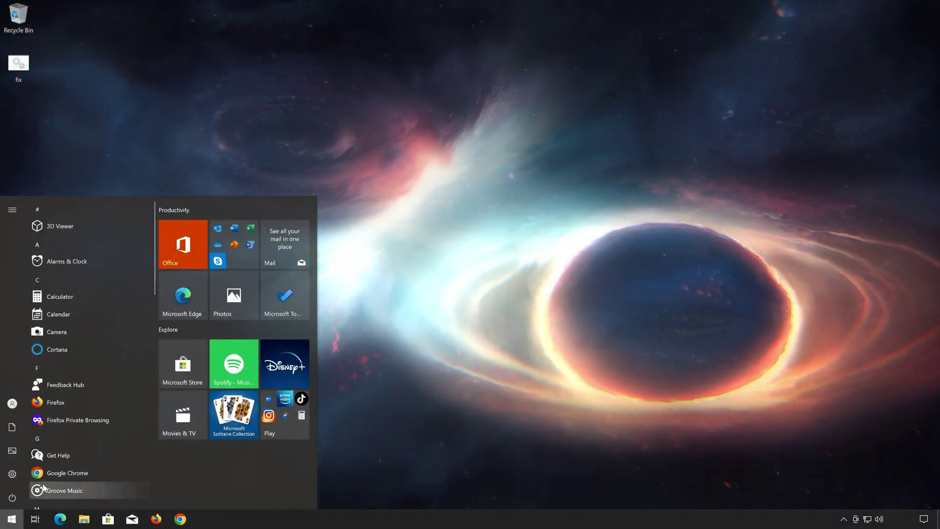
{"action": "left_click", "coordinate": [12, 474]}
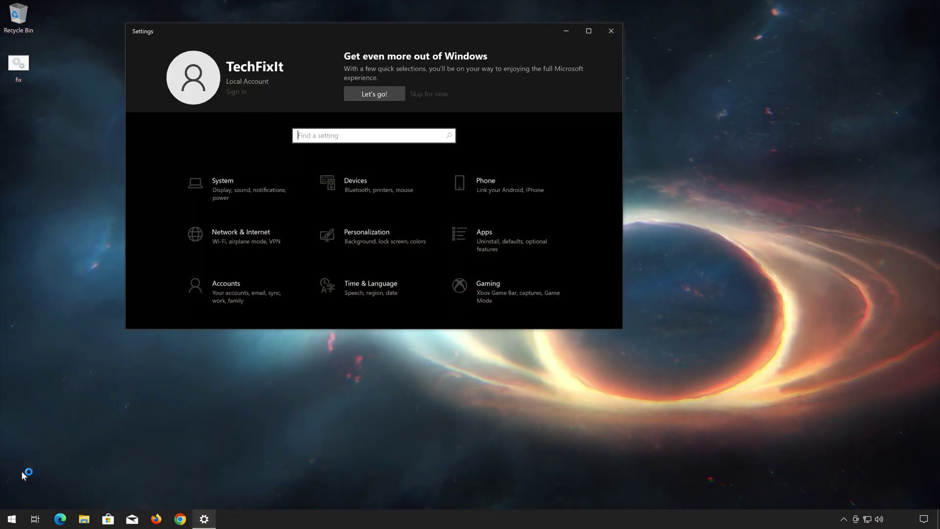
{"action": "scroll", "coordinate": [247, 297], "scroll_direction": "down", "scroll_amount": 2}
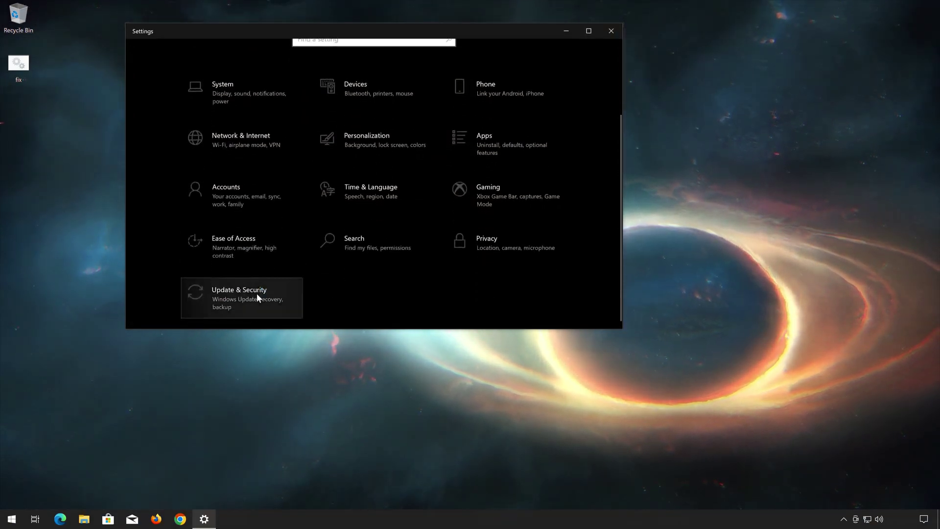
{"action": "left_click", "coordinate": [258, 295]}
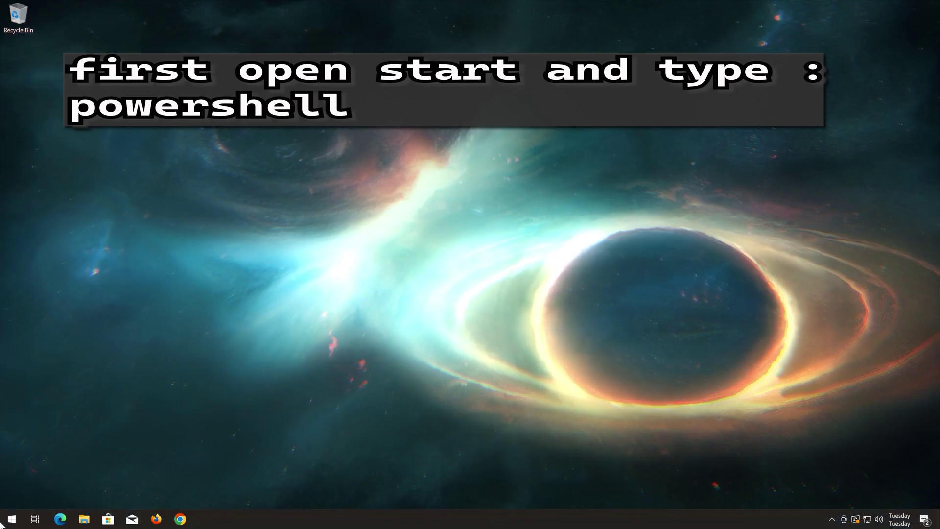
Launch Windows PowerShell as administrator, then shrink its window and place it near the middle of the desktop.
{"action": "left_click", "coordinate": [9, 519]}
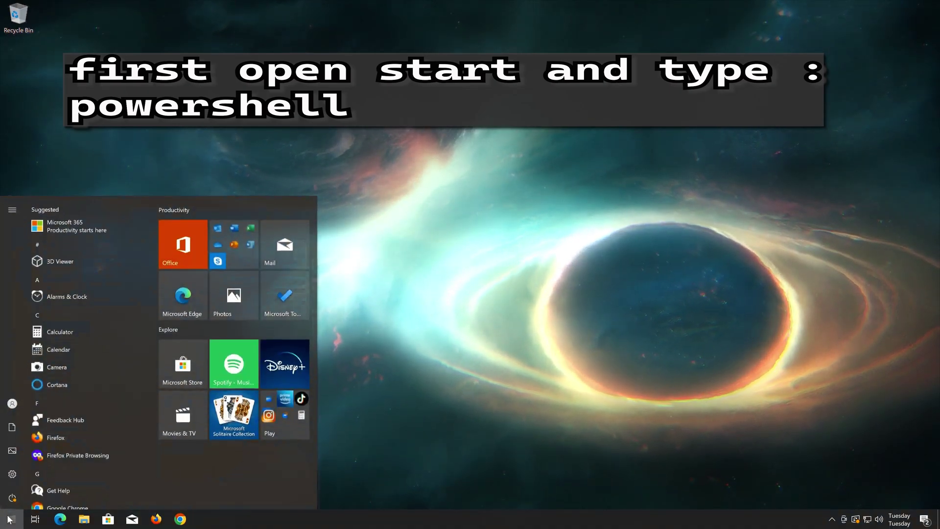
{"action": "type", "text": "powers"}
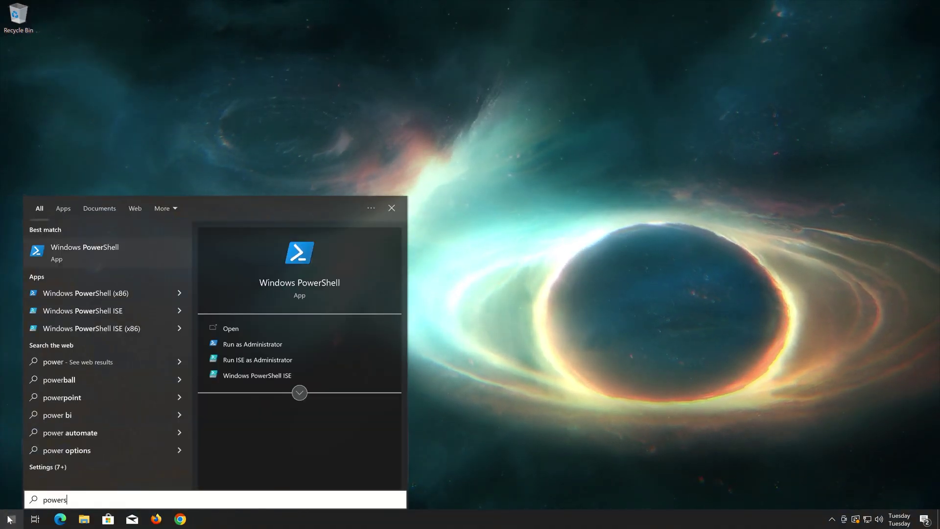
{"action": "type", "text": "hell"}
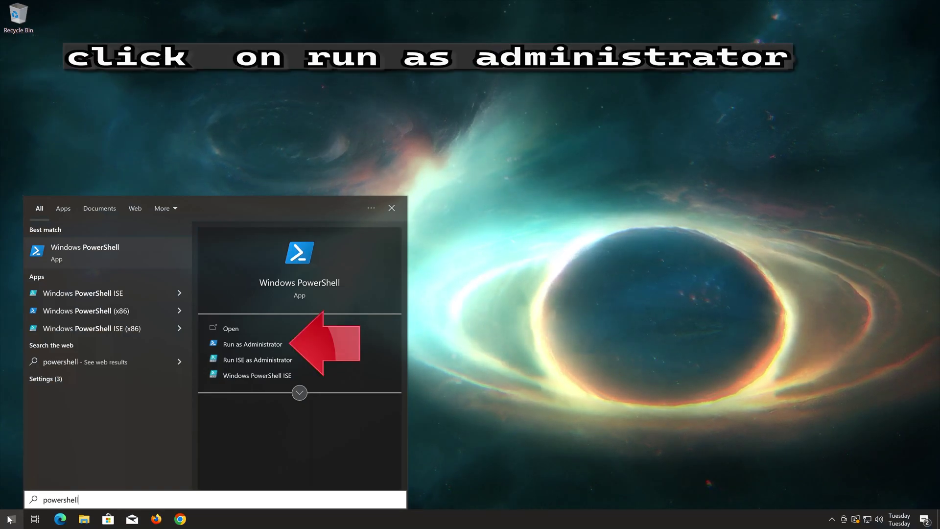
{"action": "left_click", "coordinate": [276, 345]}
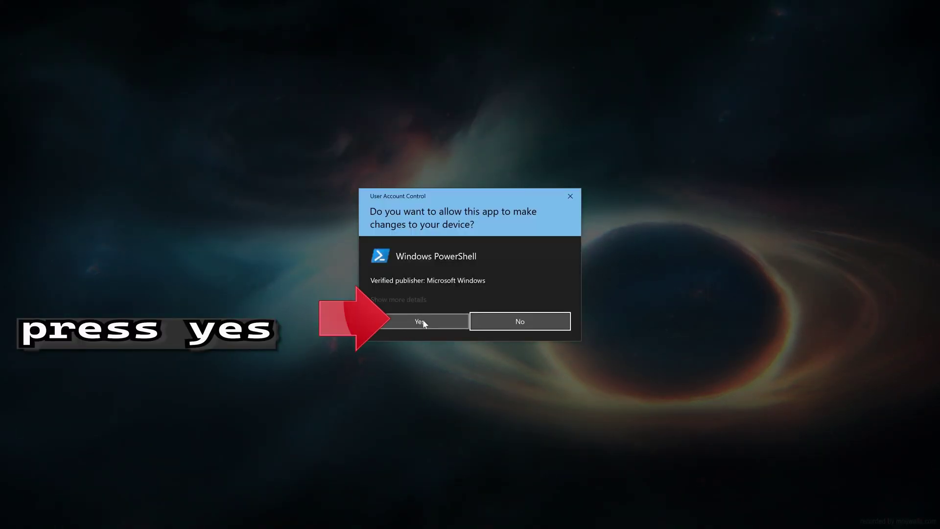
{"action": "left_click", "coordinate": [424, 322]}
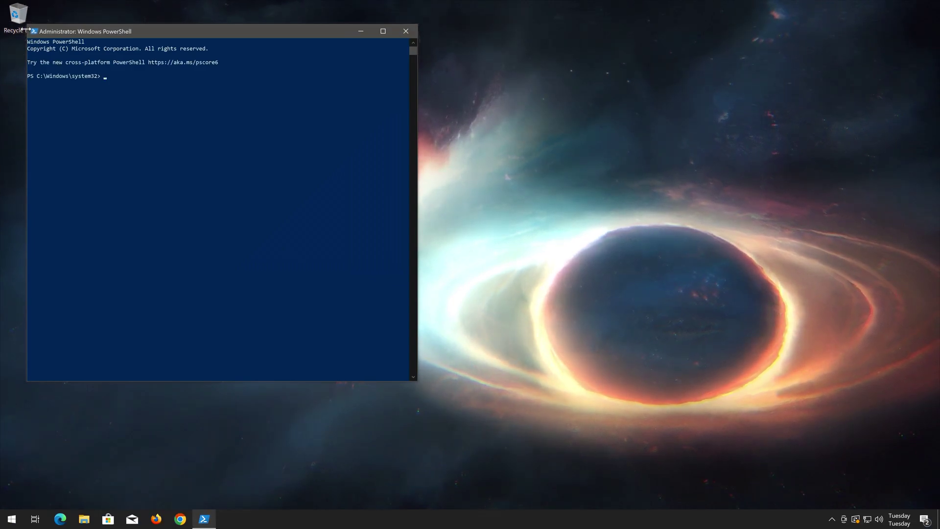
{"action": "left_click_drag", "start_coordinate": [26, 29], "coordinate": [45, 168]}
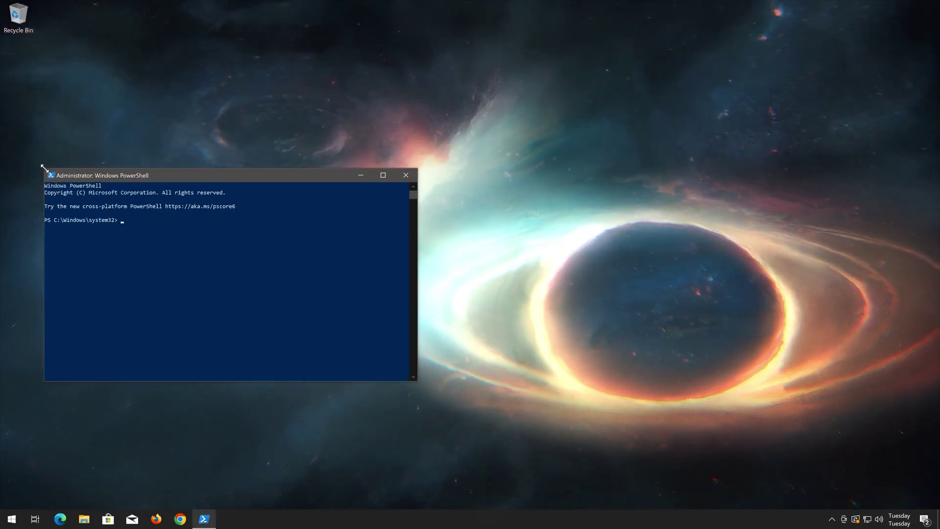
{"action": "left_click_drag", "start_coordinate": [115, 175], "coordinate": [384, 156]}
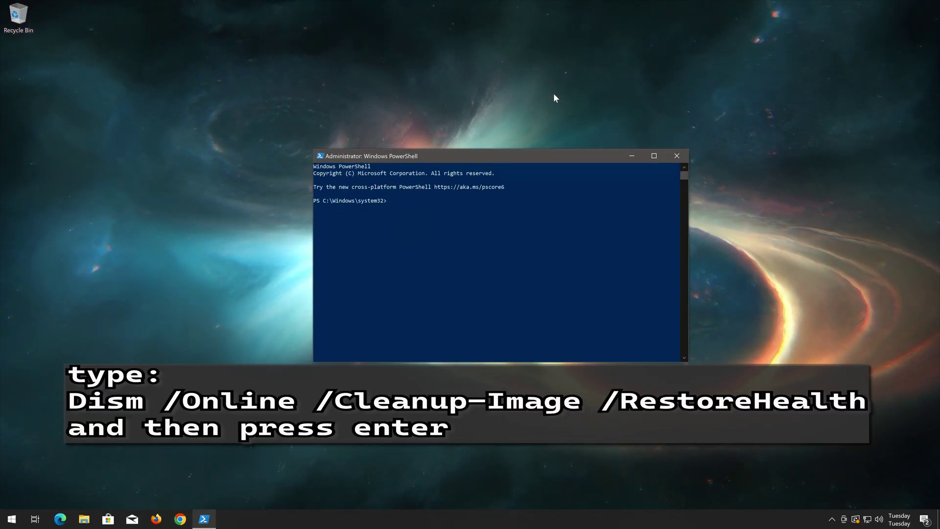
Run DISM /online /cleanup-image /RestoreHealth in PowerShell and close the session with the exit command once the repair finishes.
{"action": "type", "text": "DISM /"}
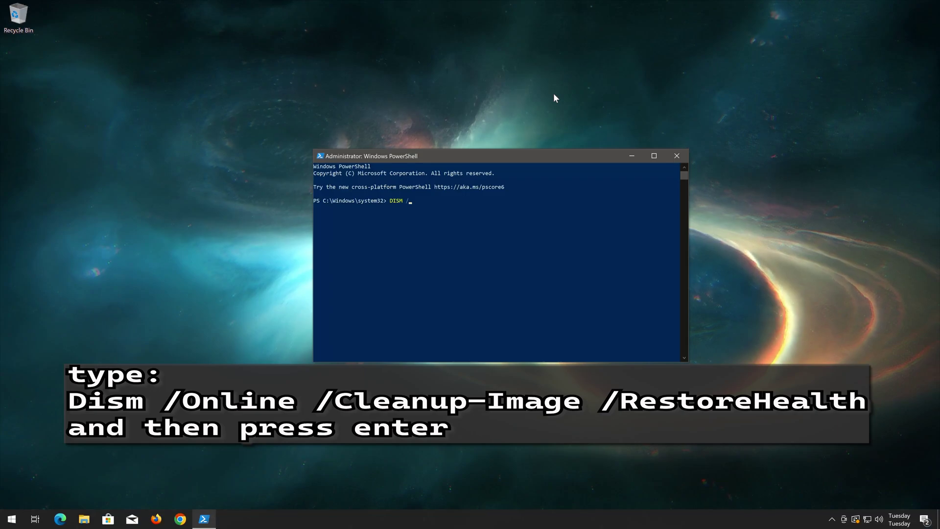
{"action": "type", "text": "online"}
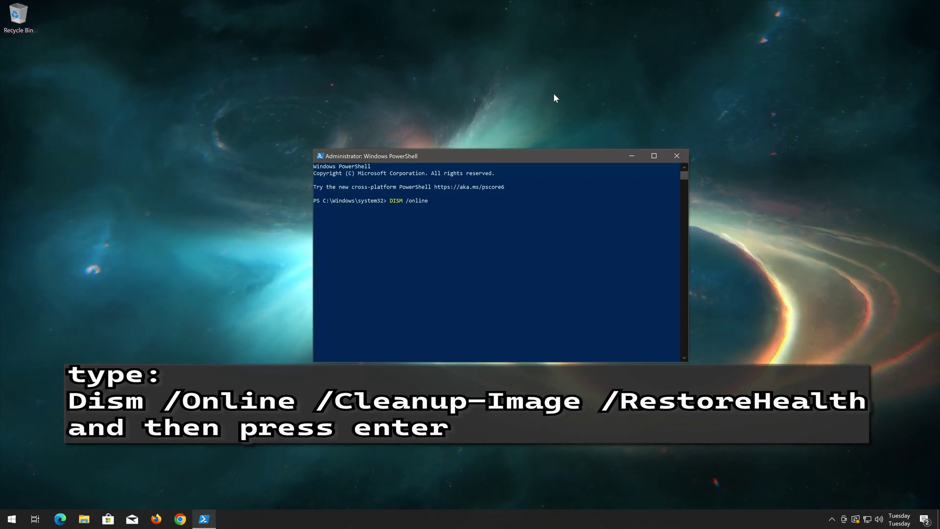
{"action": "type", "text": " /"}
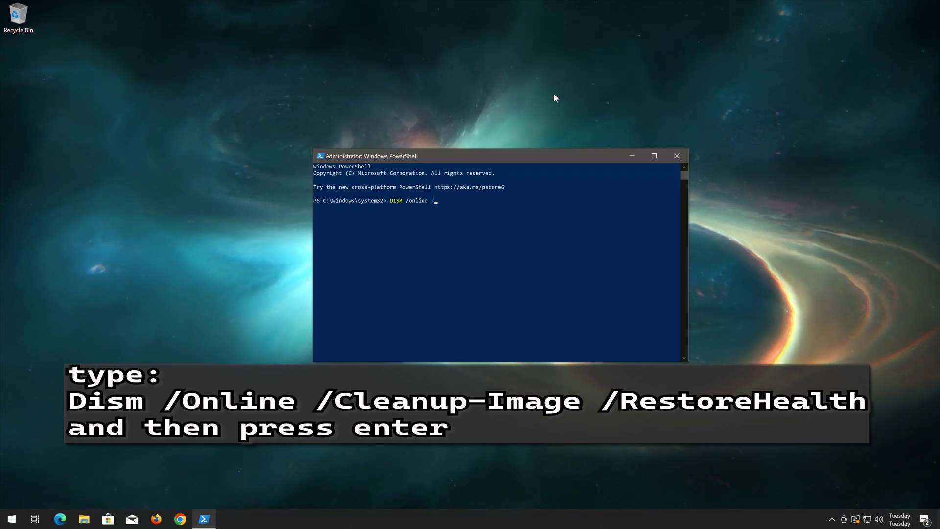
{"action": "type", "text": "clea"}
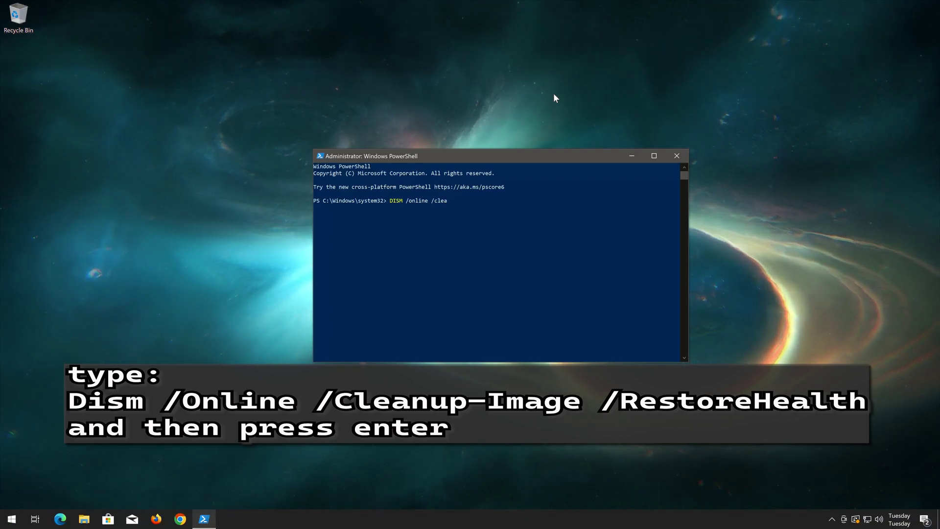
{"action": "type", "text": "nup-image"}
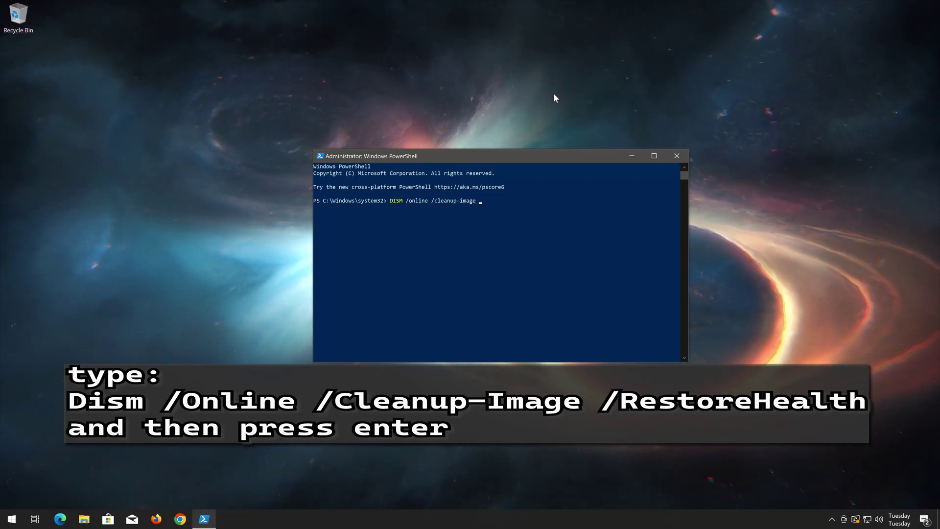
{"action": "type", "text": " /RestoreHealth"}
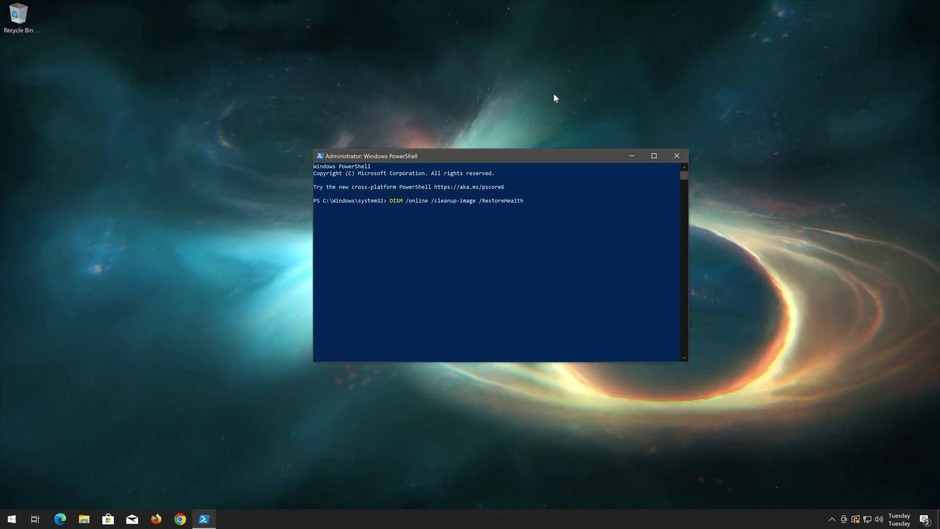
{"action": "key", "text": "Return"}
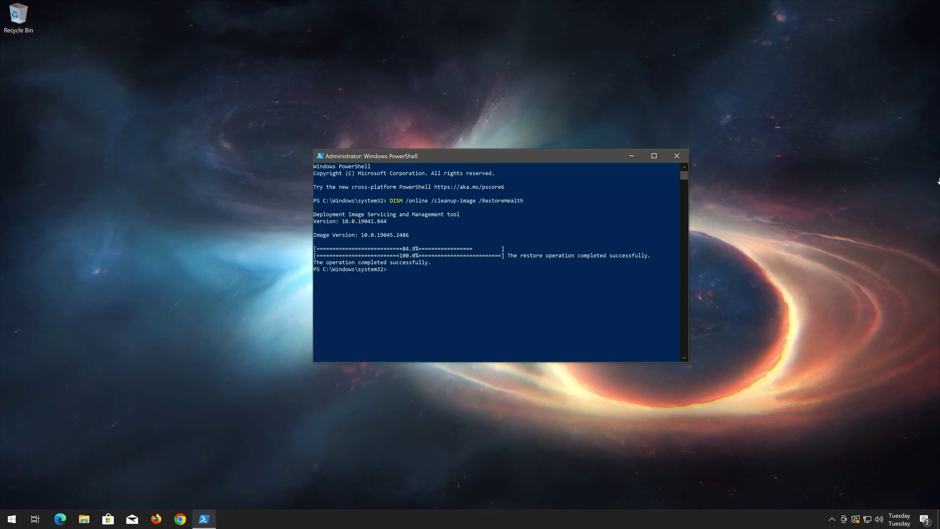
{"action": "type", "text": "exit"}
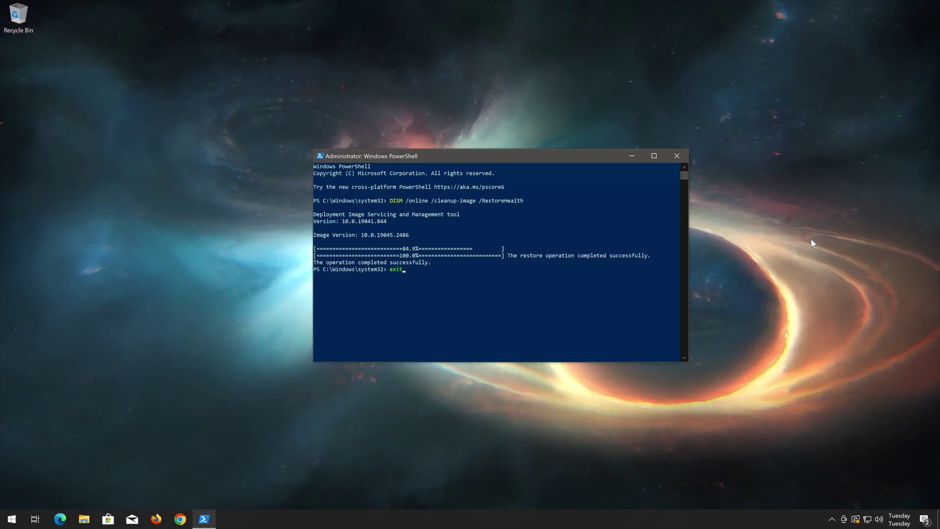
{"action": "key", "text": "Return"}
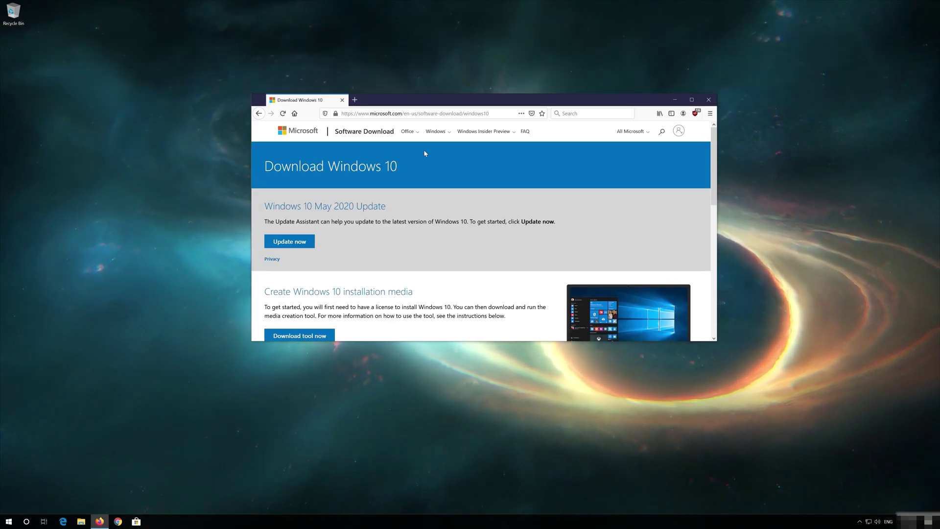
Download the Windows 10 media creation tool from the Microsoft page, save MediaCreationTool2004.exe, and close the browser.
{"action": "scroll", "coordinate": [424, 153], "scroll_direction": "down", "scroll_amount": 2}
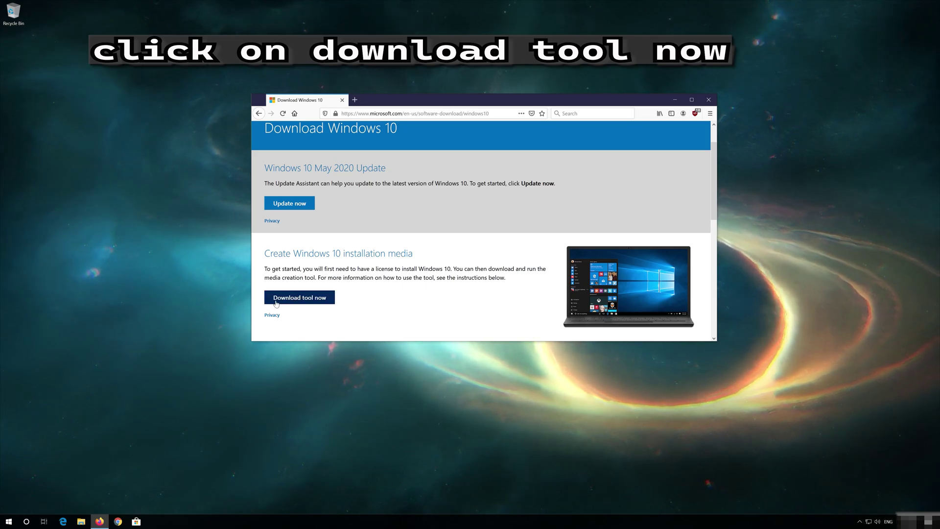
{"action": "left_click", "coordinate": [324, 298]}
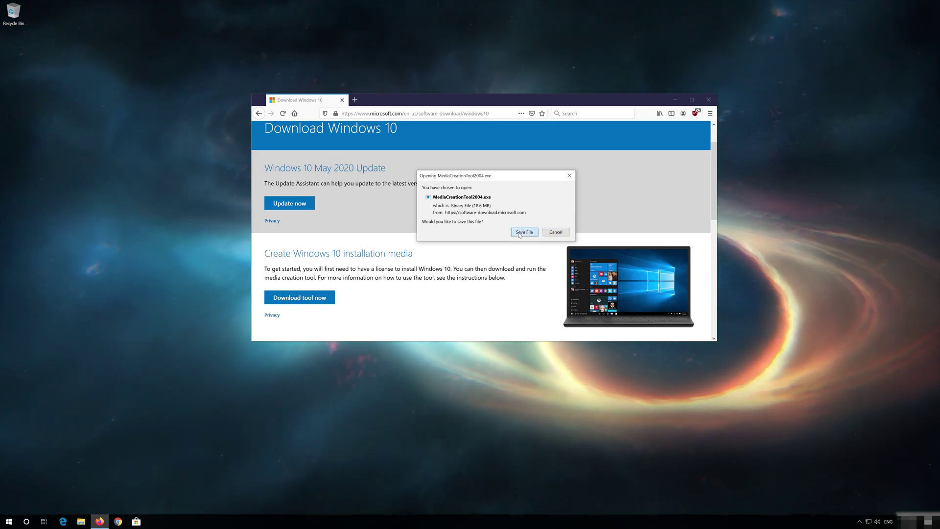
{"action": "left_click", "coordinate": [519, 233]}
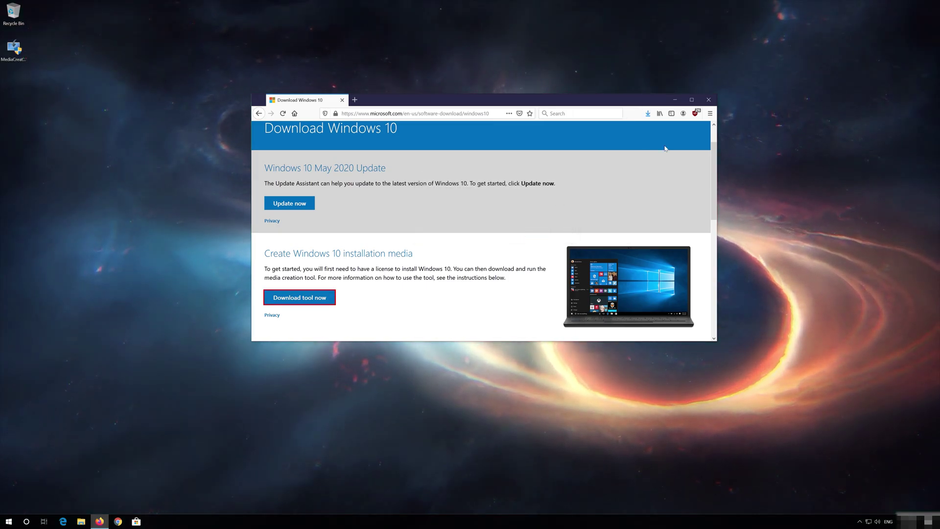
{"action": "left_click", "coordinate": [707, 100]}
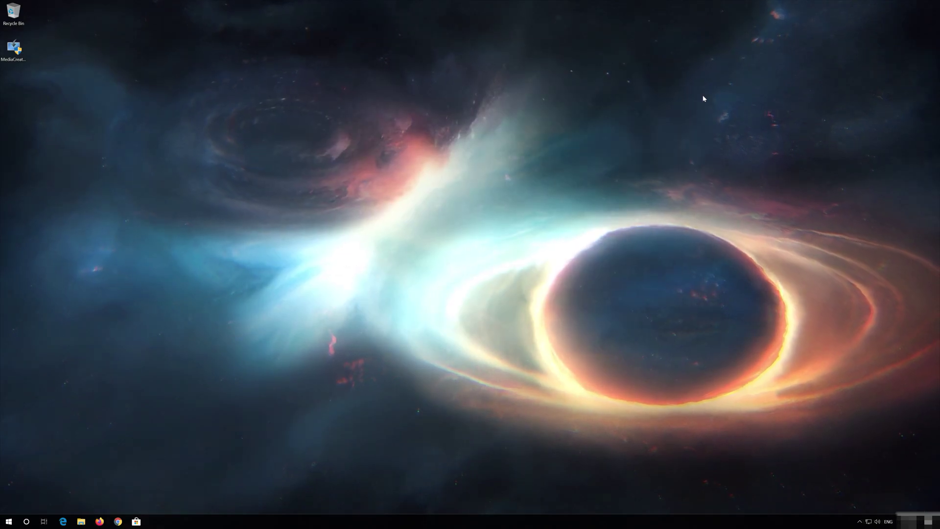
Launch the downloaded media creation tool from the desktop, allow it to make changes, and accept its license terms.
{"action": "double_click", "coordinate": [14, 56]}
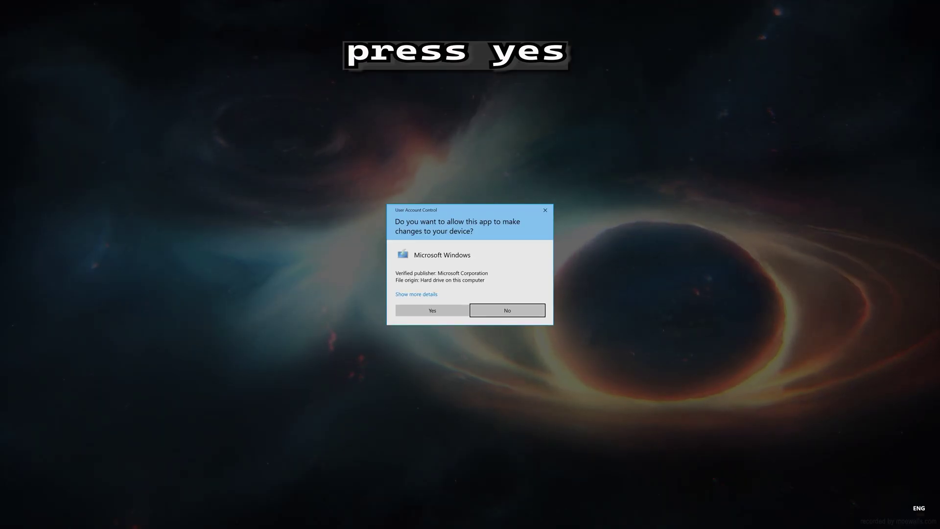
{"action": "left_click", "coordinate": [431, 312]}
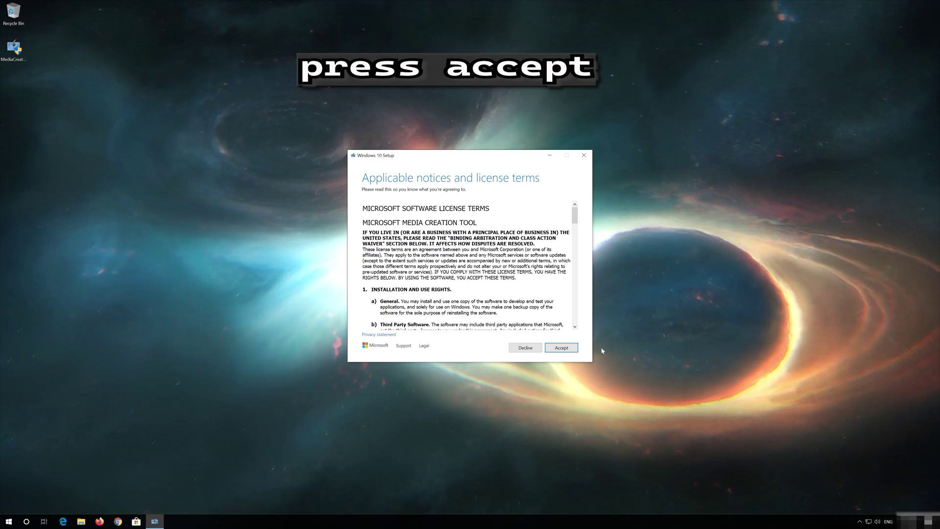
{"action": "left_click", "coordinate": [573, 348]}
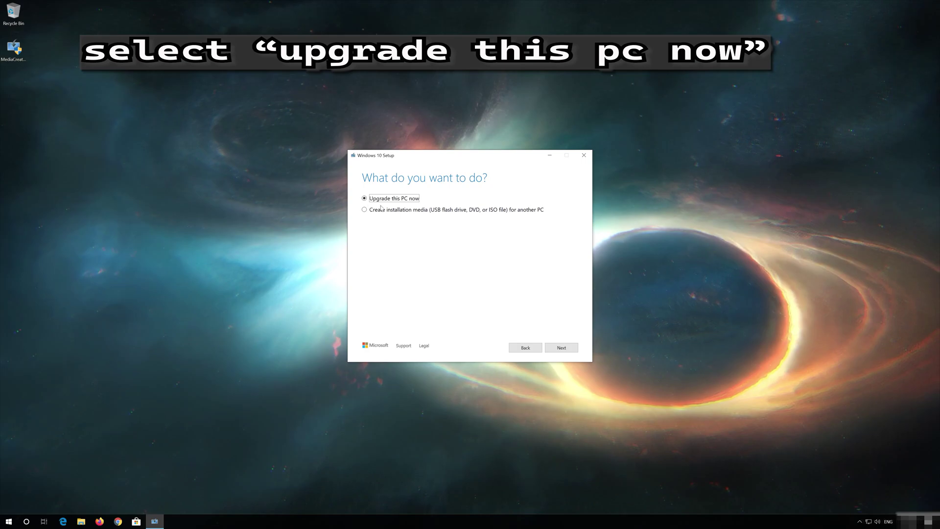
Continue setup with Upgrade this PC now, accept the license terms, and install Windows 10 Pro keeping personal files and apps.
{"action": "left_click", "coordinate": [561, 348]}
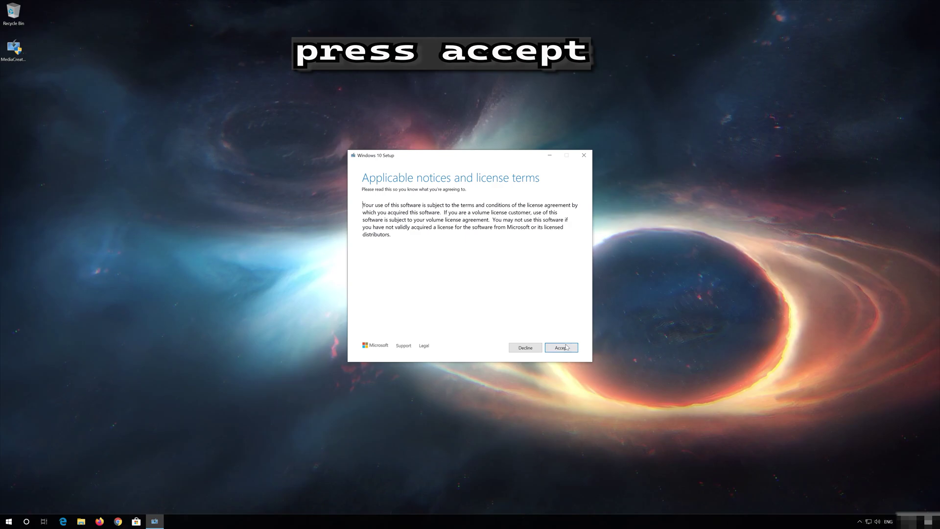
{"action": "left_click", "coordinate": [566, 347]}
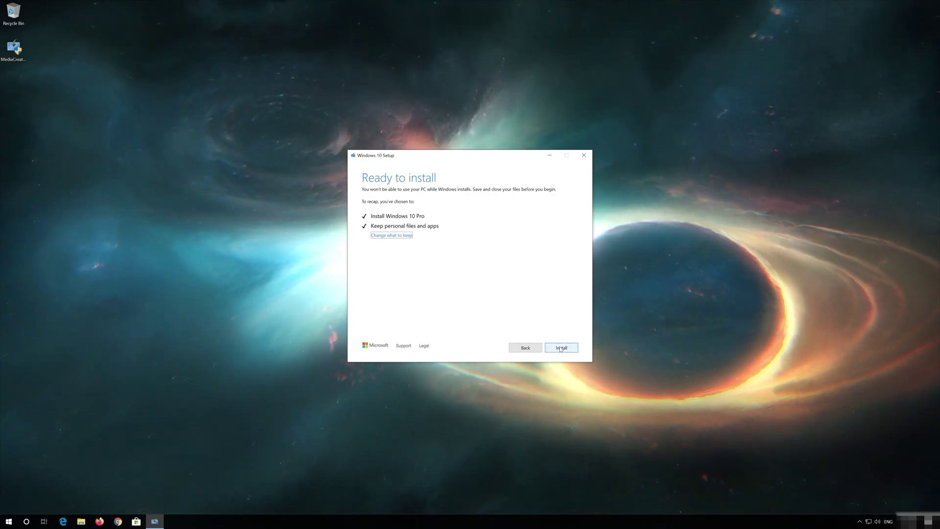
{"action": "left_click", "coordinate": [561, 348]}
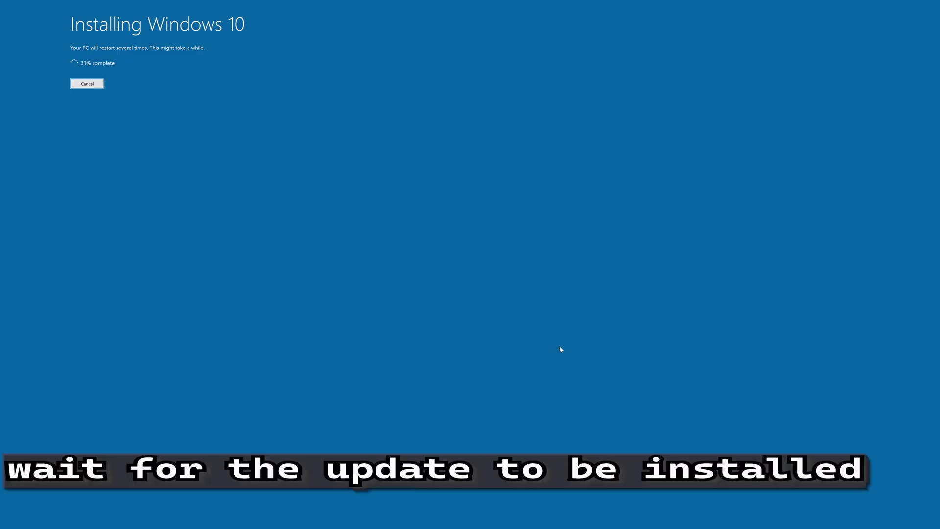